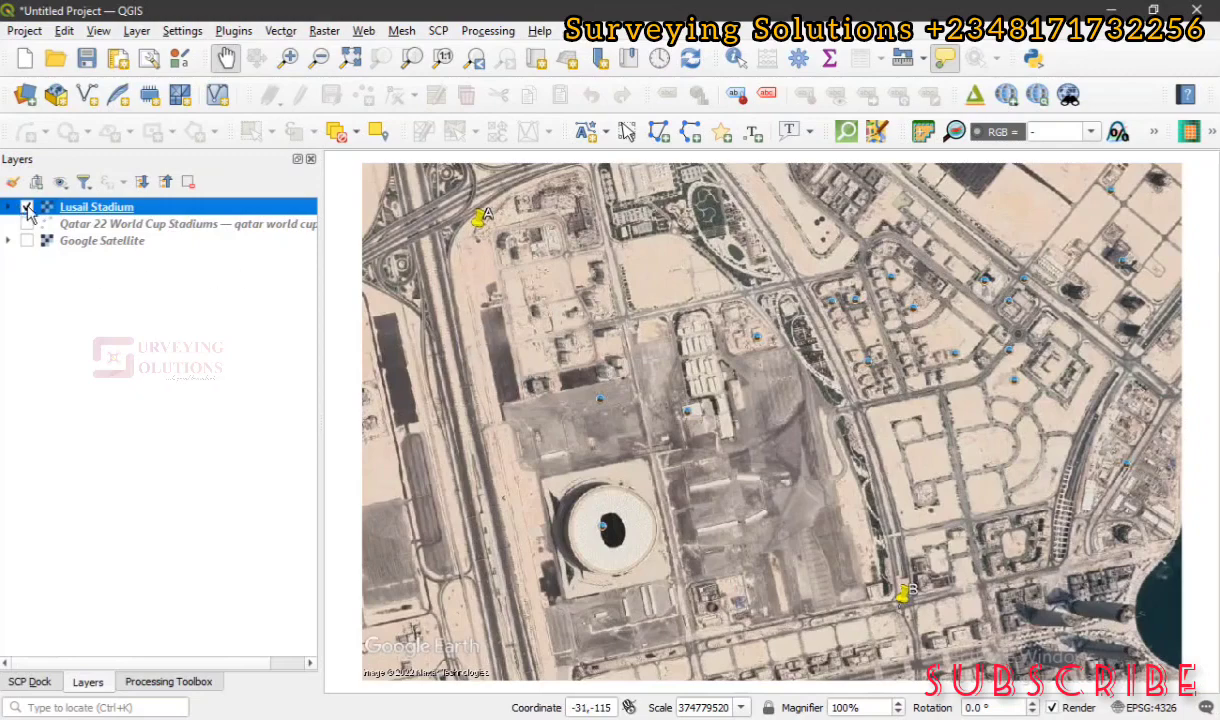
# - Make the Qatar 22 World Cup Stadiums and Google Satellite layers visible, keeping the Lusail Stadium layer on
pyautogui.click(27, 207)
pyautogui.click(27, 207)
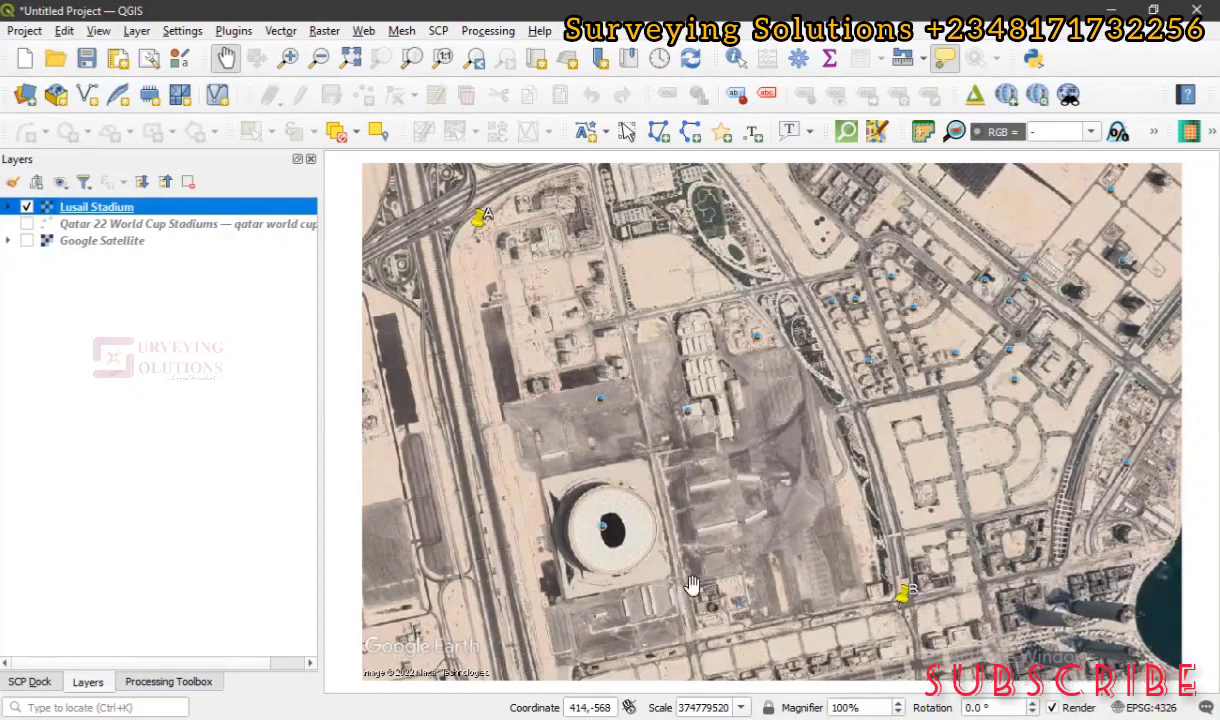
pyautogui.click(27, 224)
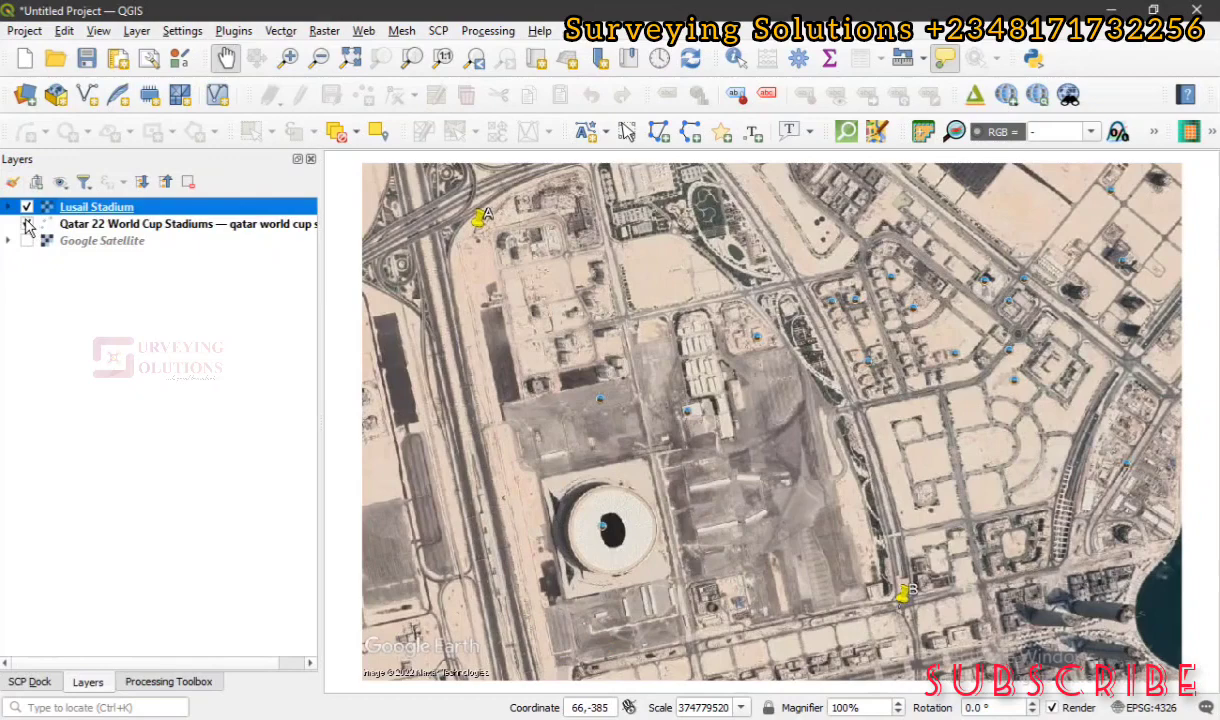
pyautogui.click(104, 228)
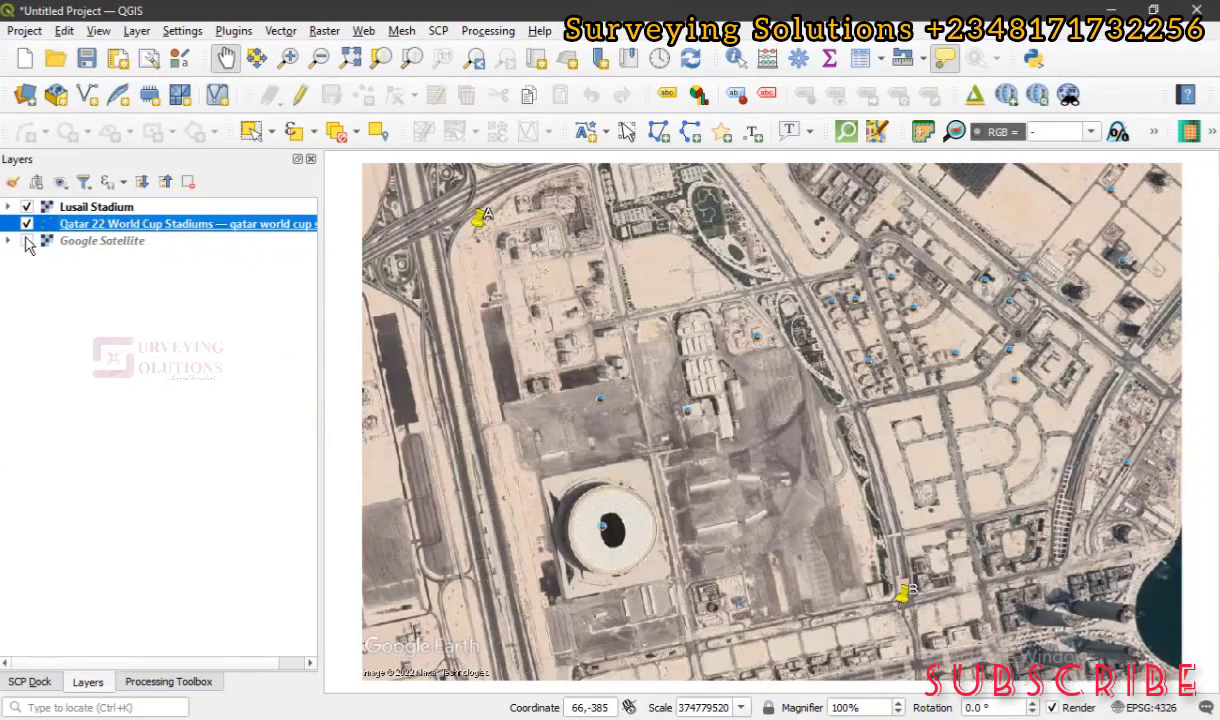
pyautogui.click(27, 241)
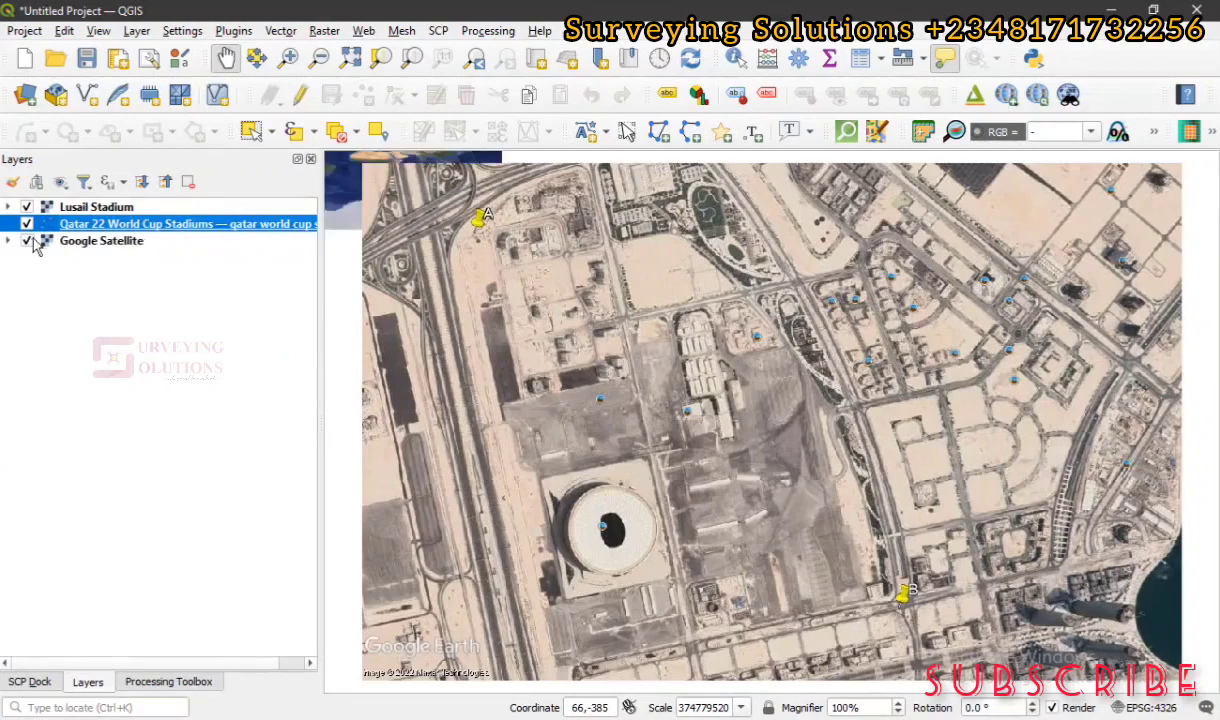
pyautogui.rightClick(158, 228)
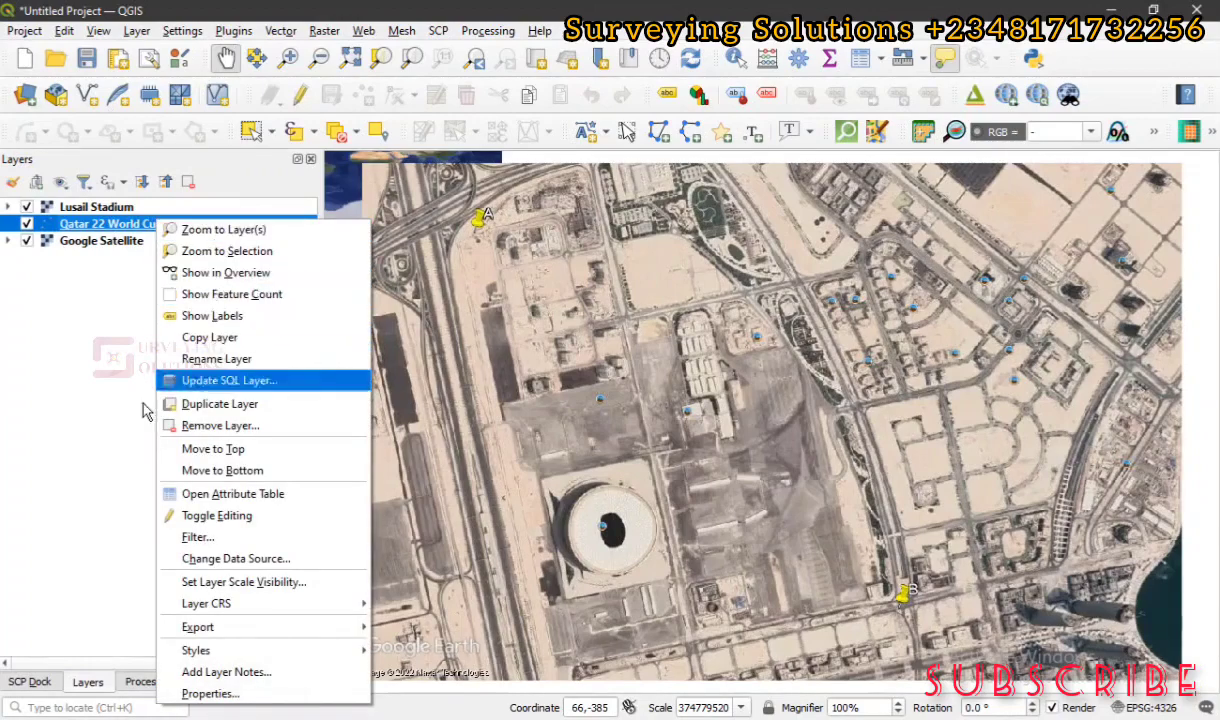
pyautogui.click(51, 303)
pyautogui.click(51, 303)
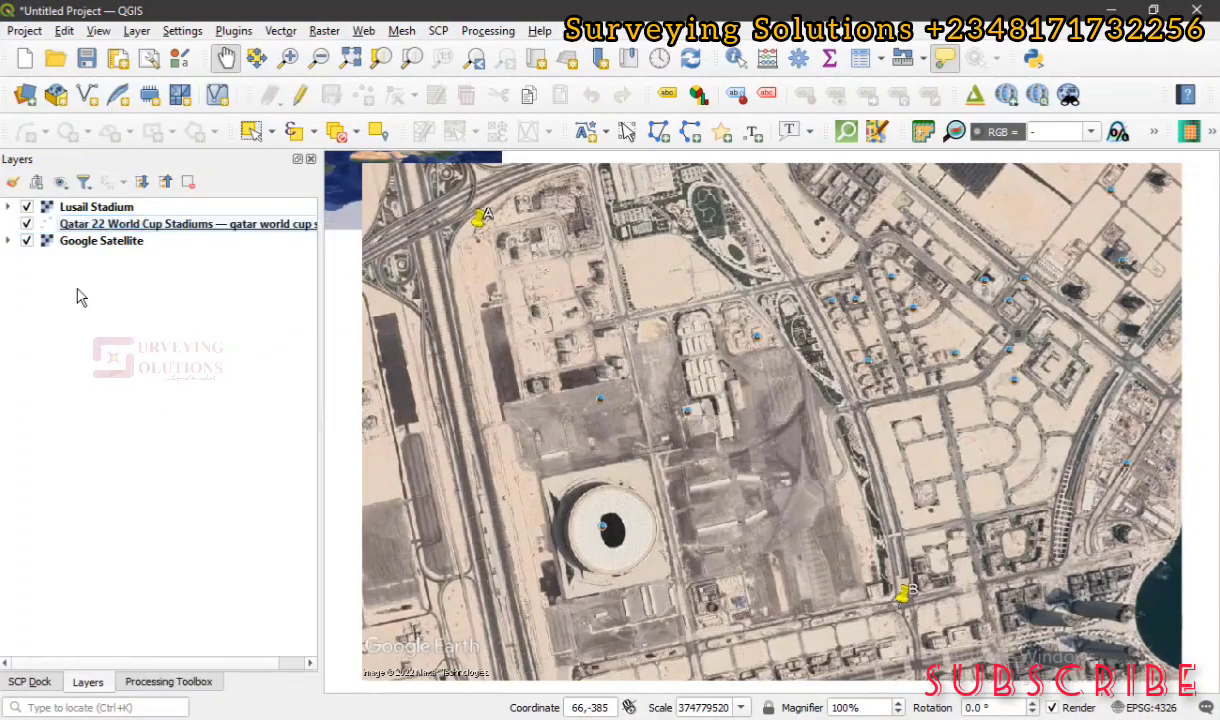
# - Zoom to the Qatar 22 World Cup Stadiums layer and examine the surroundings of Lusail Stadium on the satellite imagery
pyautogui.click(144, 228)
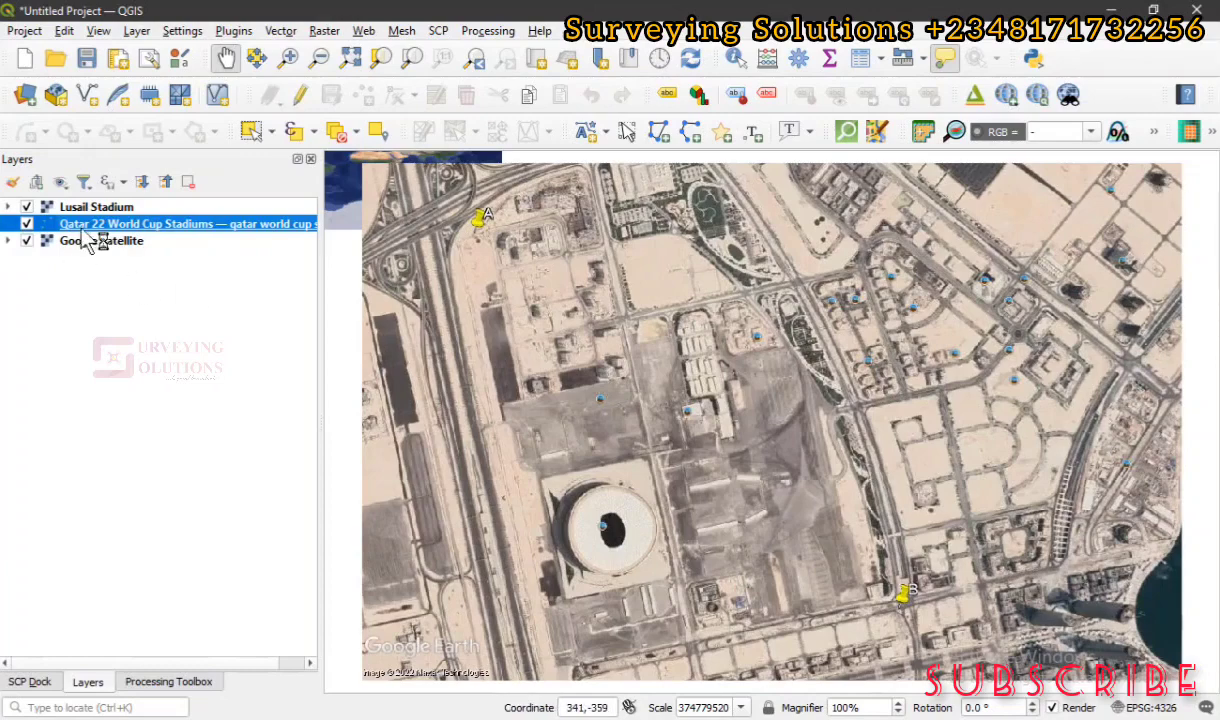
pyautogui.click(412, 60)
pyautogui.scroll(3, 755, 385)
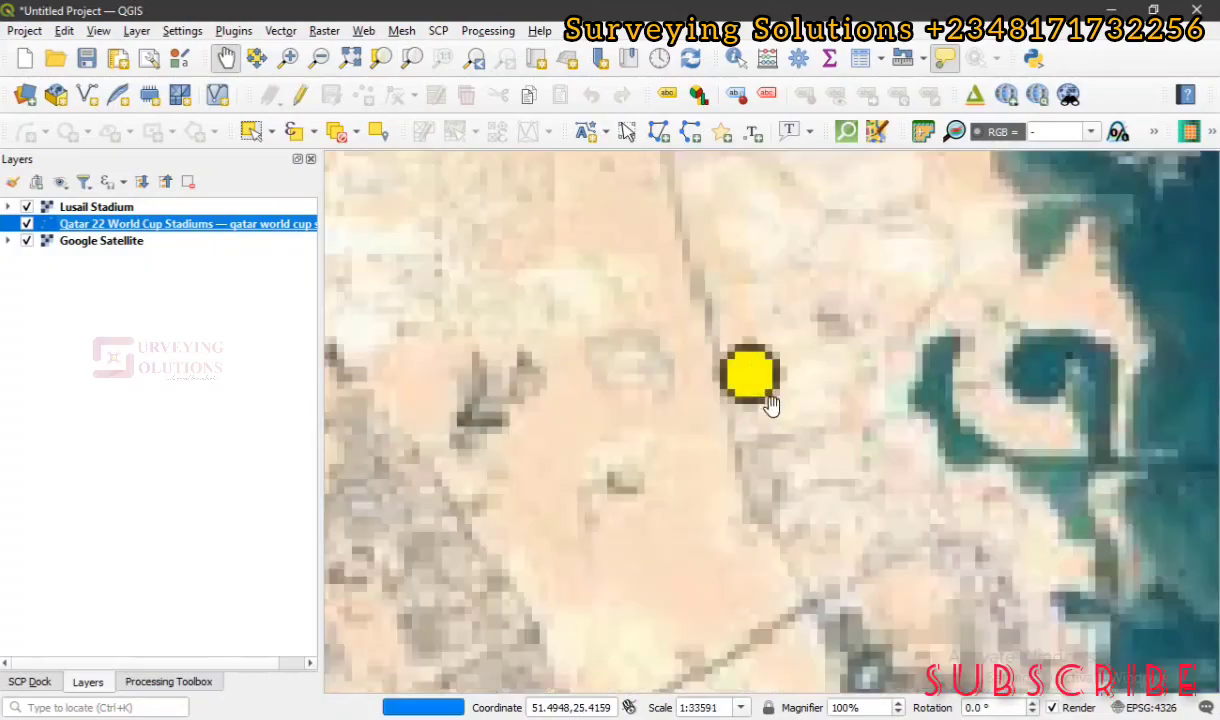
pyautogui.scroll(1, 750, 362)
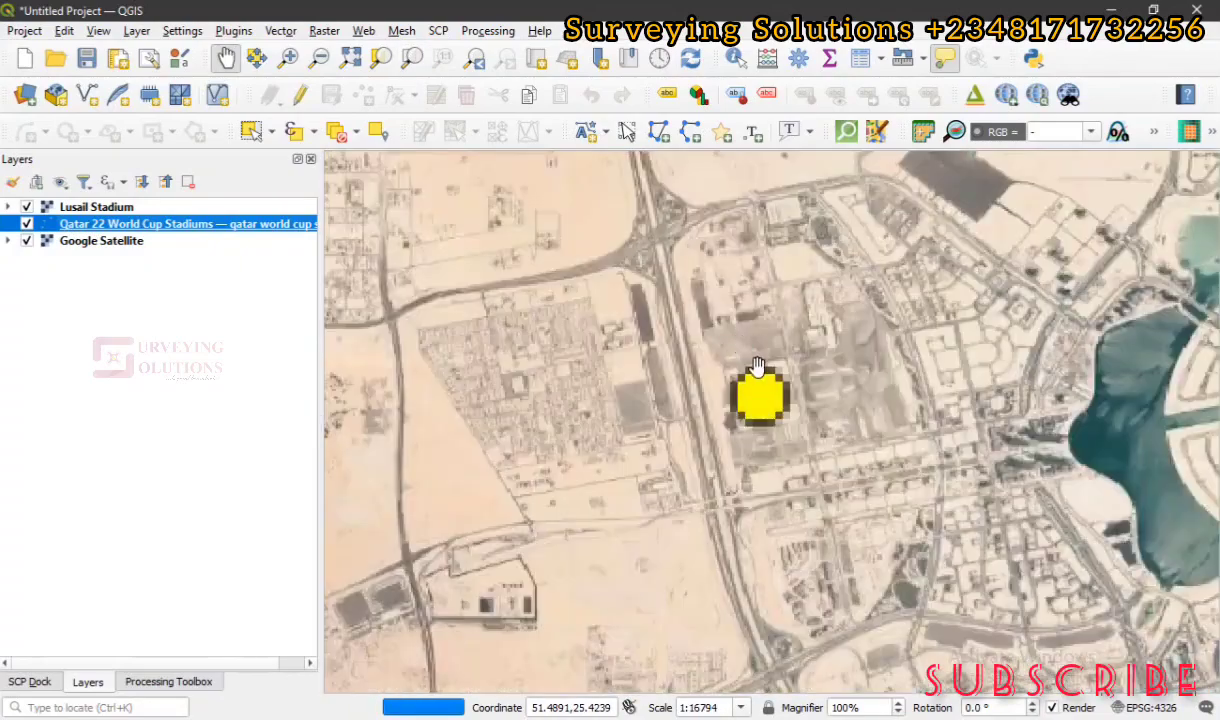
pyautogui.scroll(1, 763, 385)
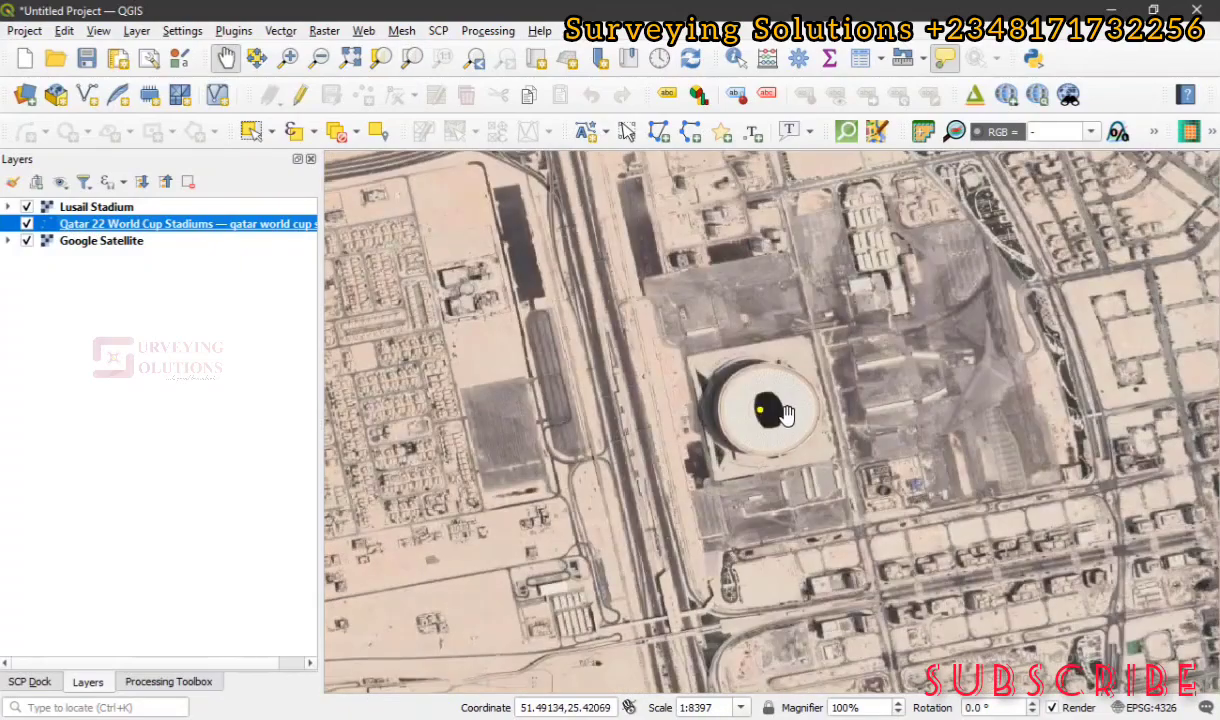
pyautogui.moveTo(776, 409); pyautogui.dragTo(731, 451)
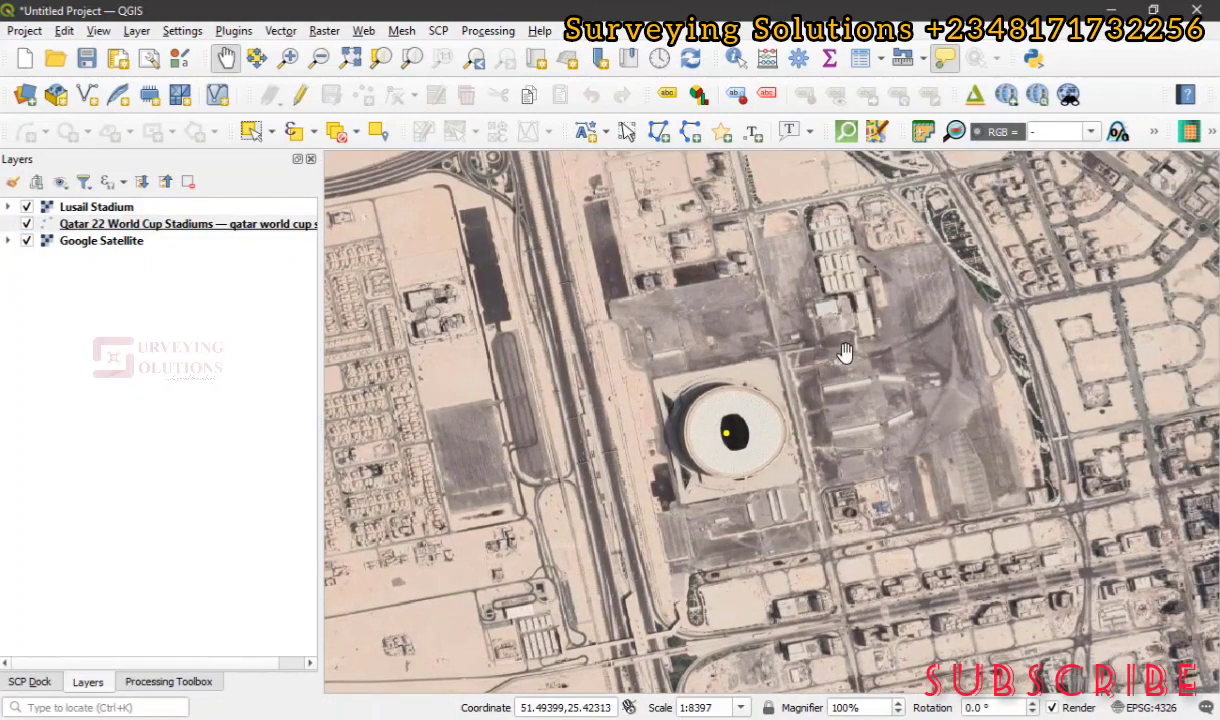
pyautogui.scroll(-1, 848, 351)
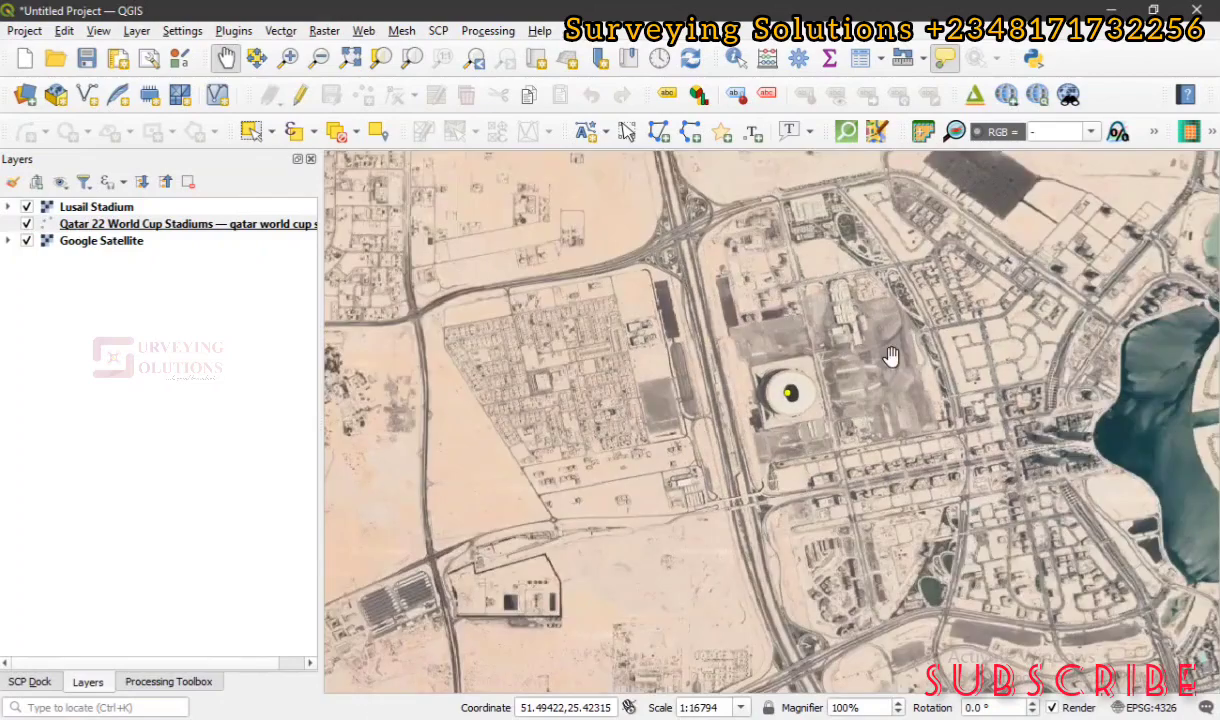
pyautogui.moveTo(888, 351); pyautogui.dragTo(791, 399)
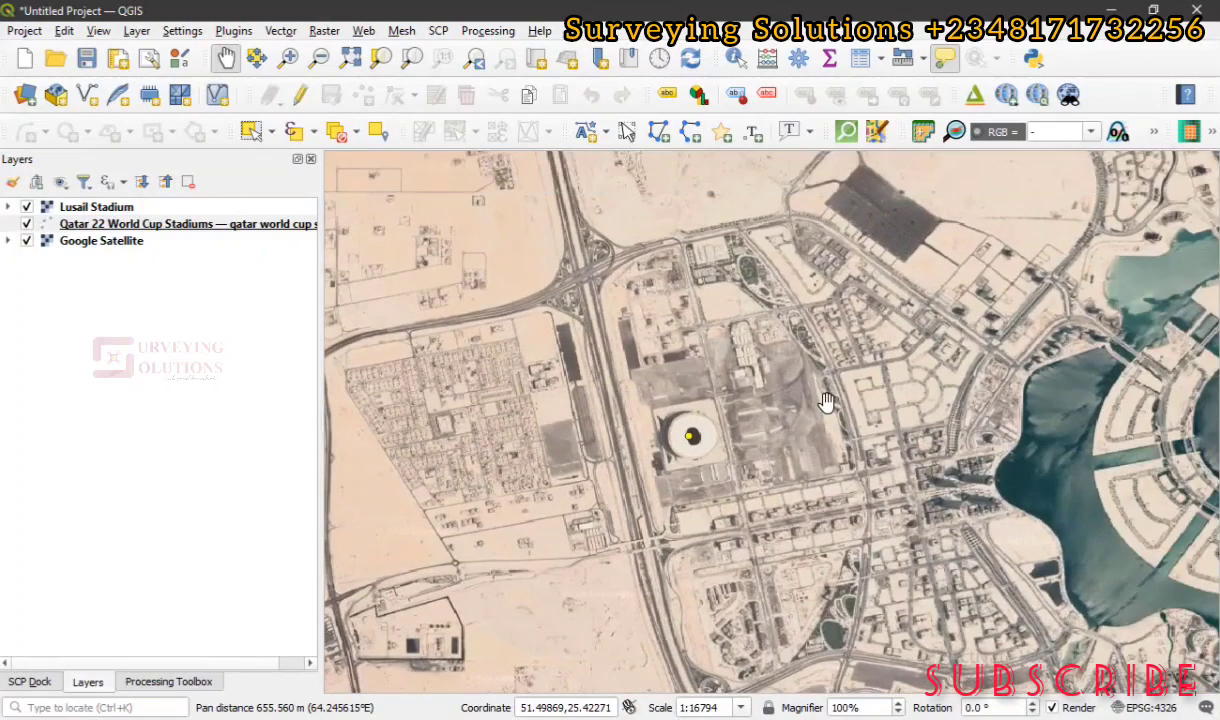
pyautogui.scroll(1, 826, 402)
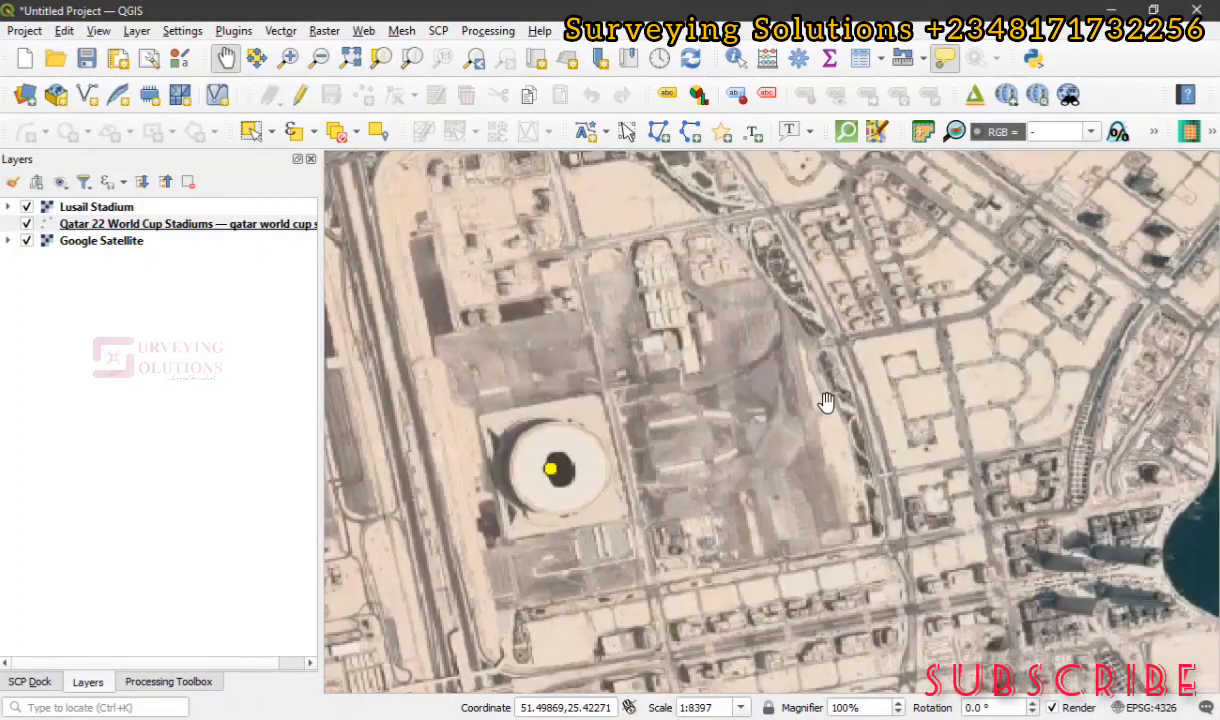
pyautogui.scroll(-1, 826, 404)
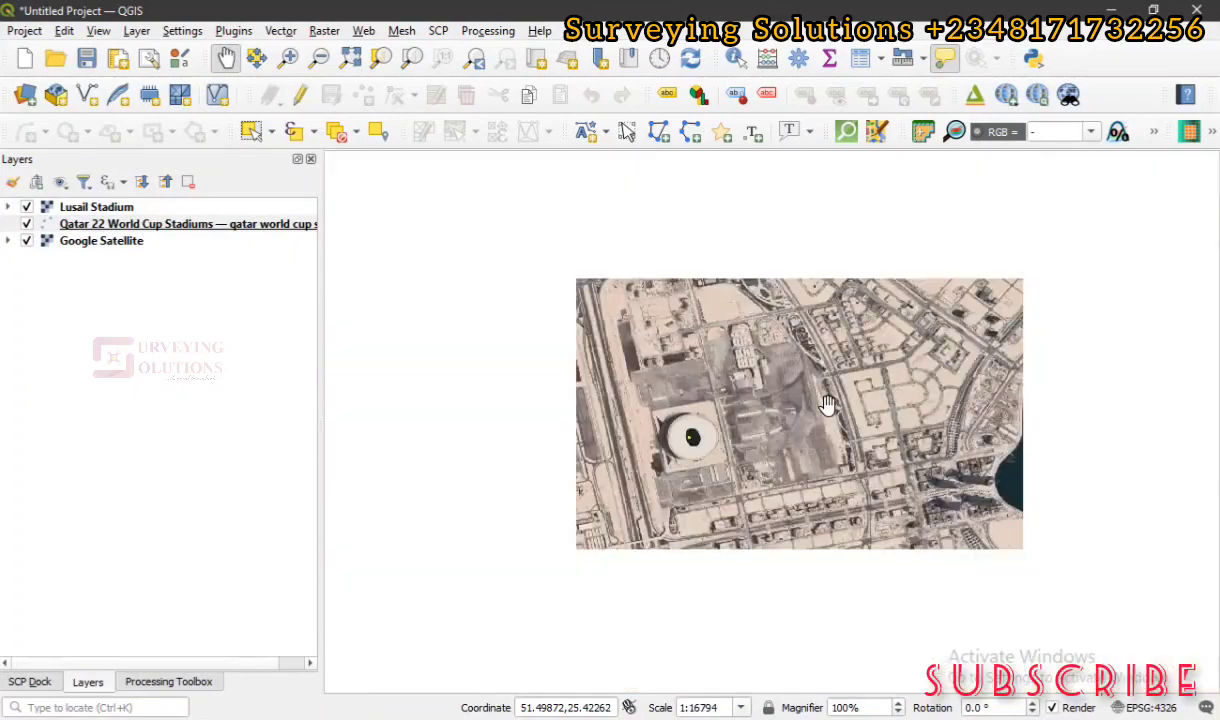
# - Open the Georeferencer and load the Lusail Stadium image from the IMAGE TO IMAGE GEOREF folder
pyautogui.click(323, 33)
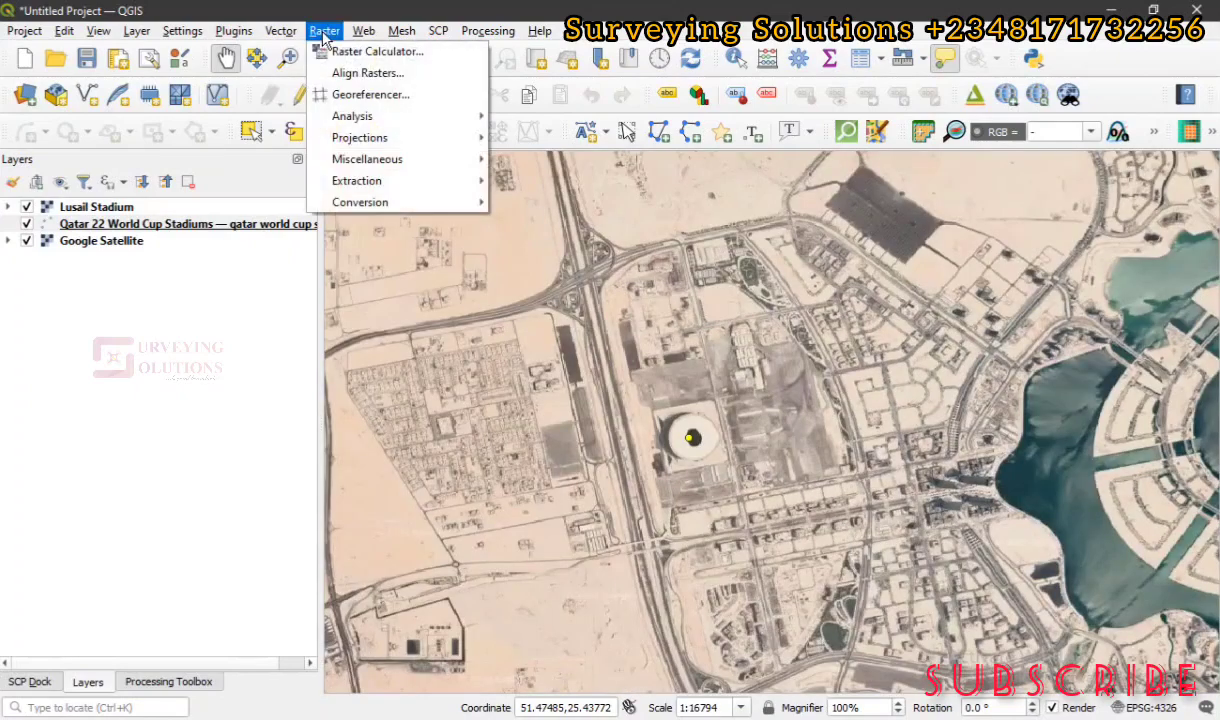
pyautogui.click(372, 97)
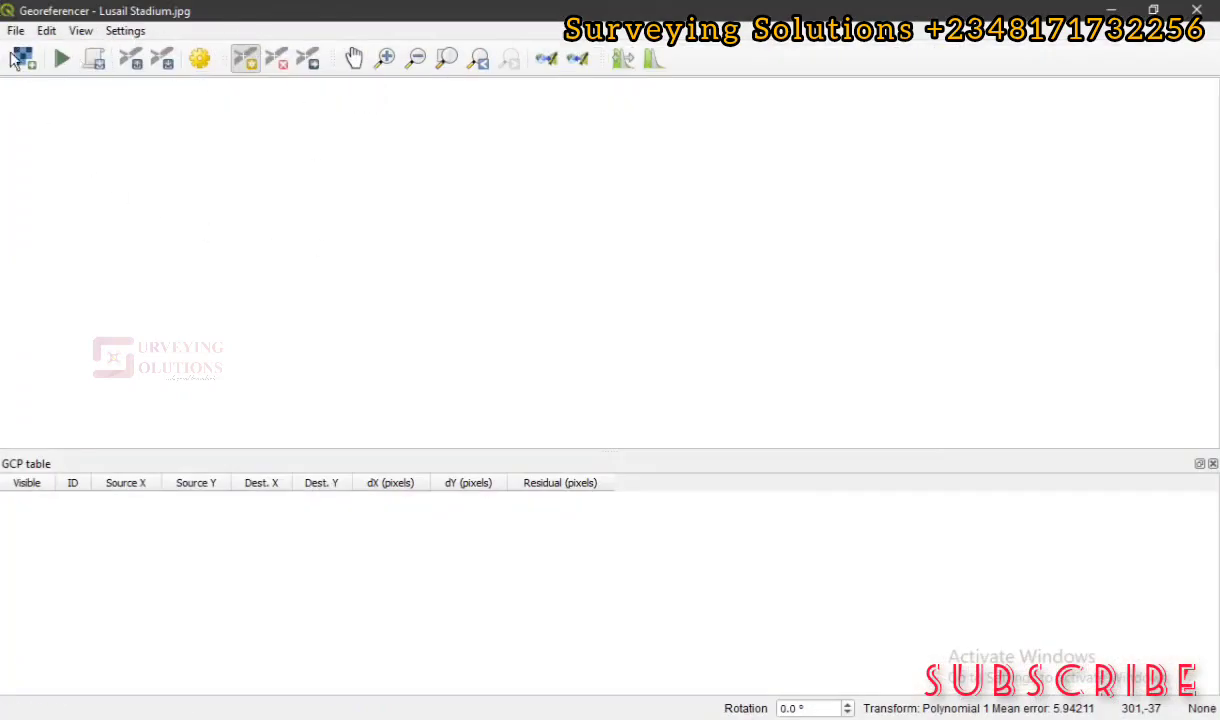
pyautogui.click(24, 60)
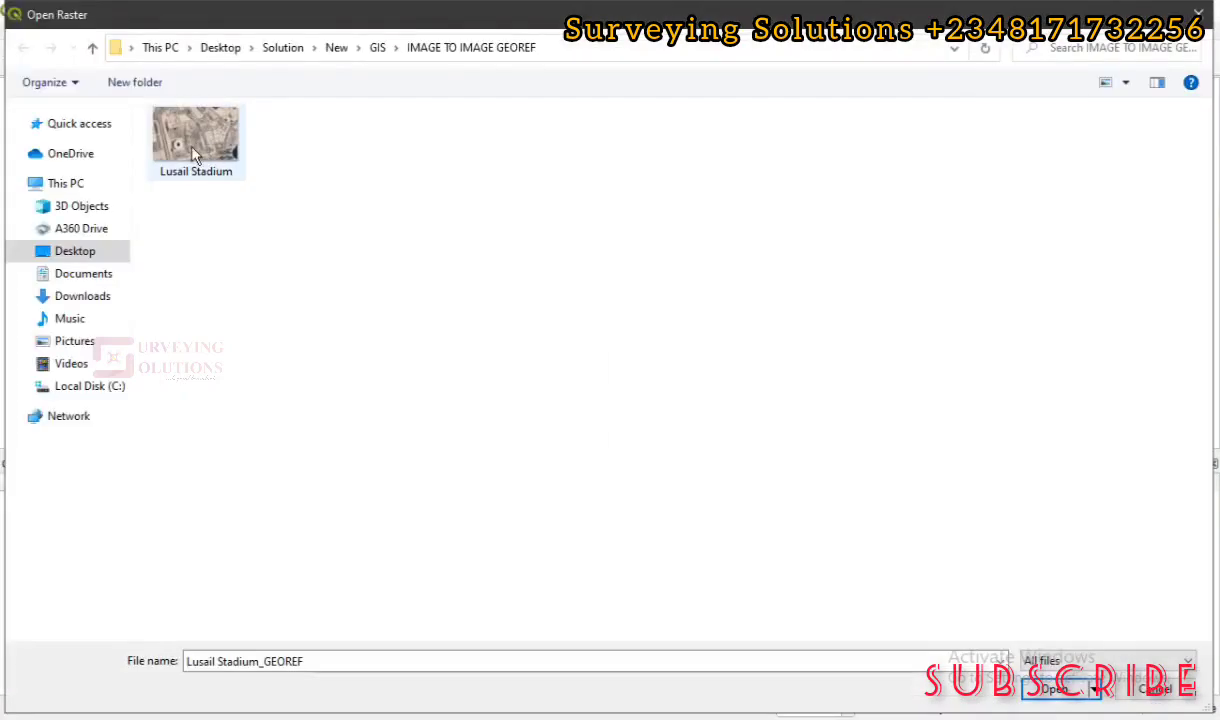
pyautogui.click(193, 155)
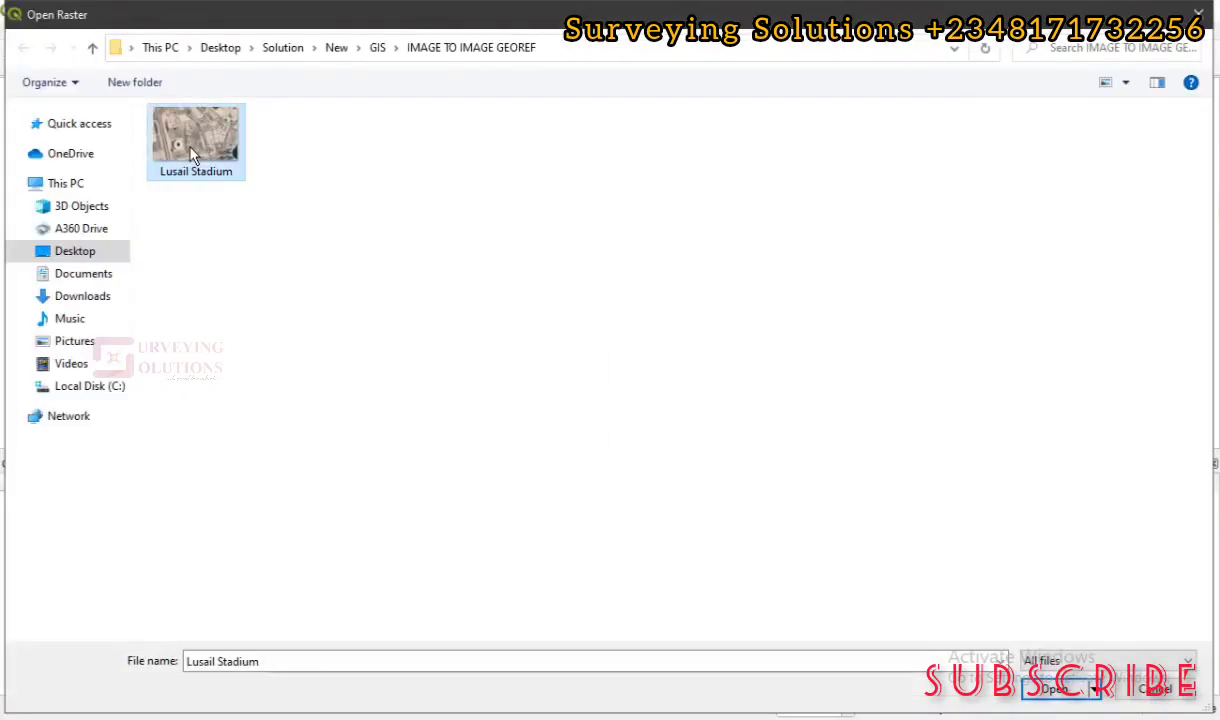
pyautogui.click(1060, 689)
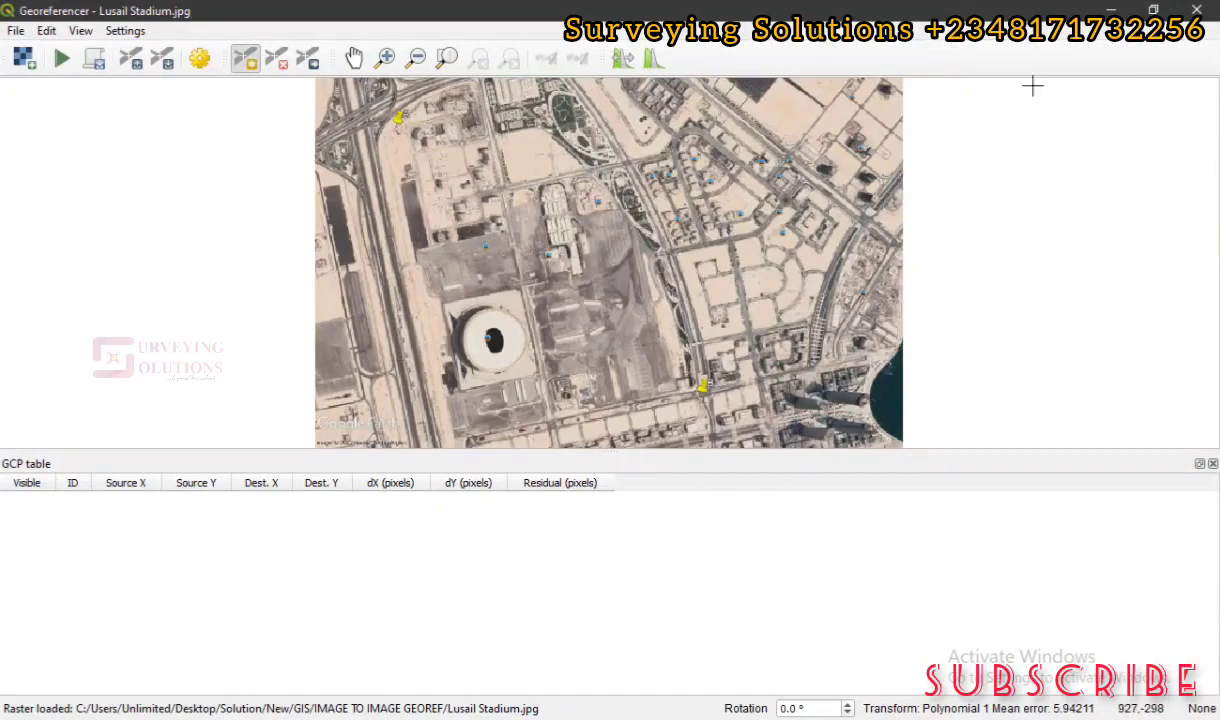
# - Add a control point on the unreferenced image at the highway overpass edge just west of marker A, taking its coordinates from the map canvas
pyautogui.click(1116, 10)
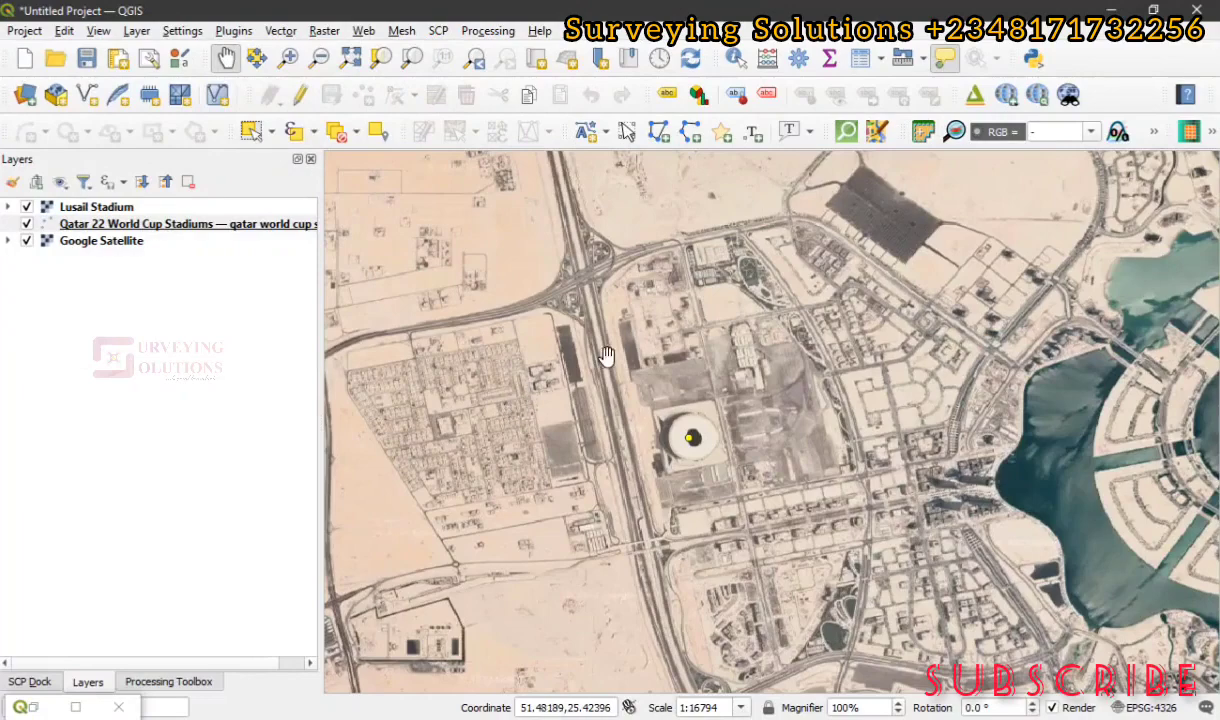
pyautogui.moveTo(883, 518); pyautogui.dragTo(834, 436)
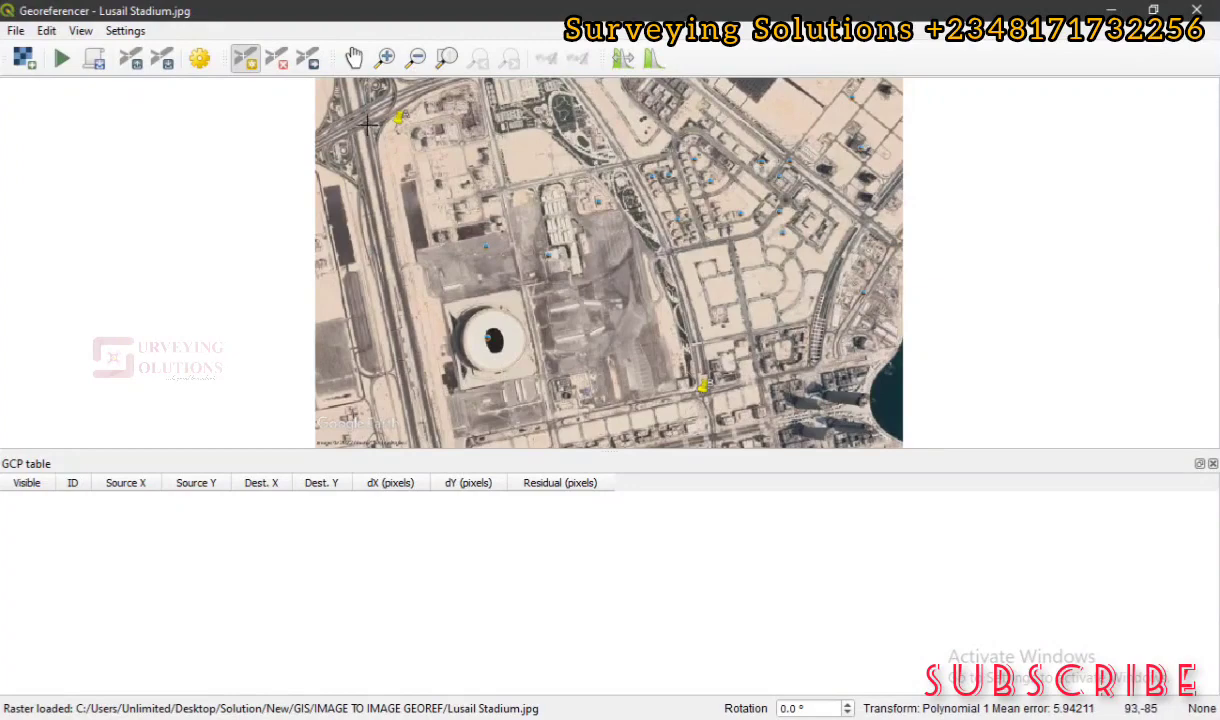
pyautogui.scroll(10, 371, 124)
pyautogui.scroll(-1, 413, 151)
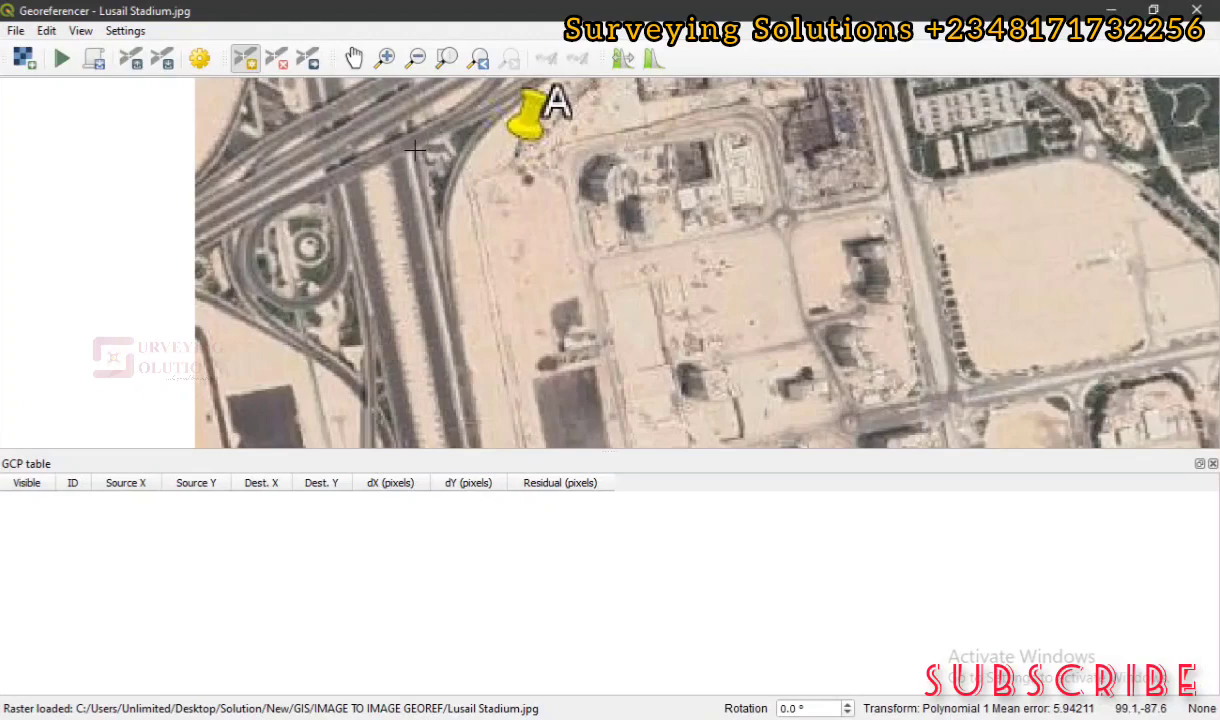
pyautogui.click(413, 151)
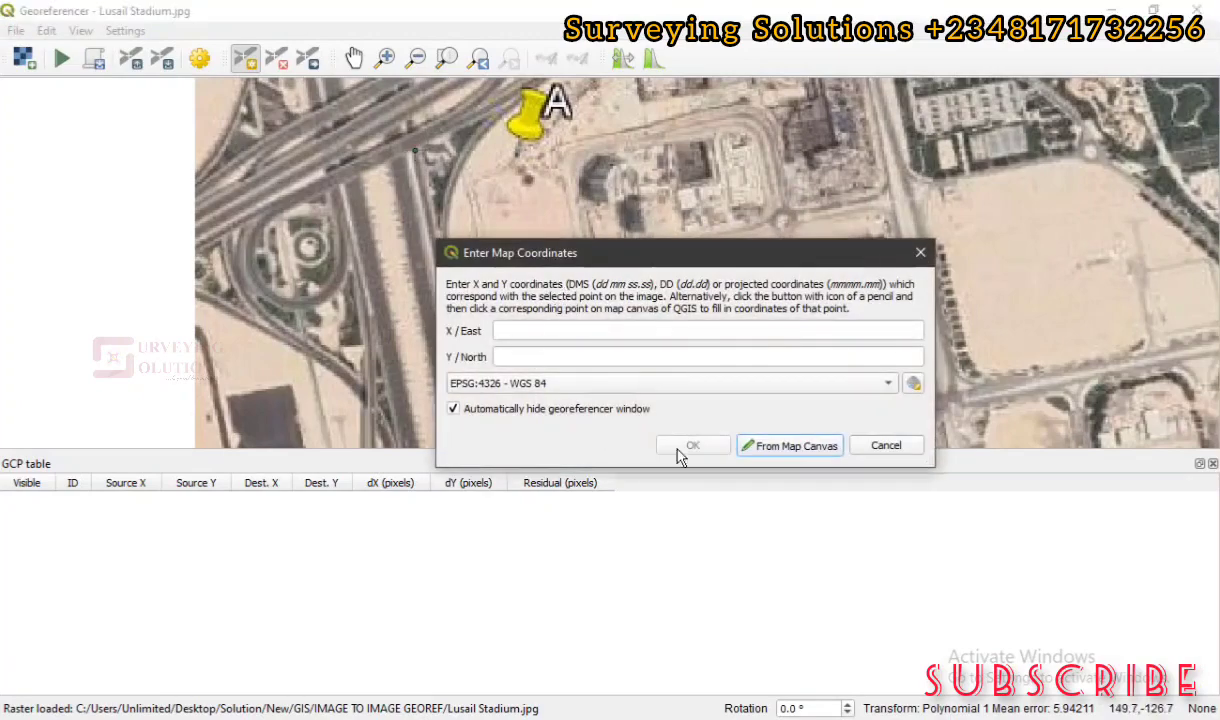
pyautogui.moveTo(771, 259); pyautogui.dragTo(785, 166)
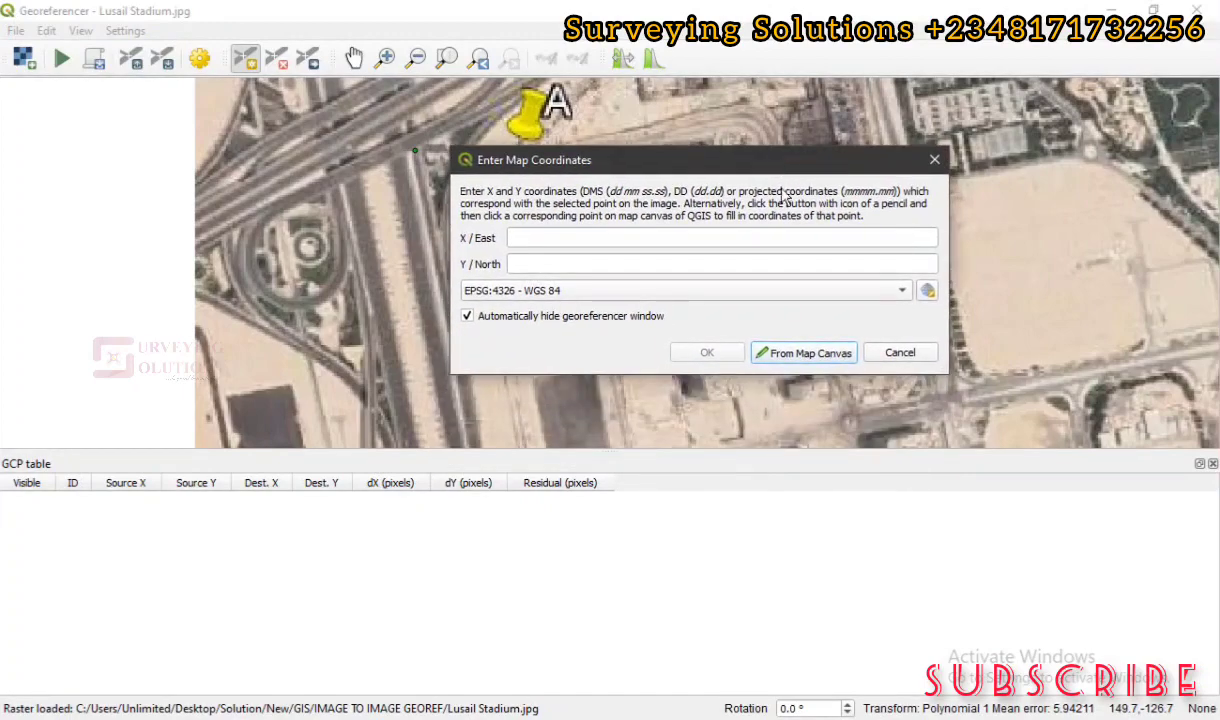
pyautogui.click(551, 261)
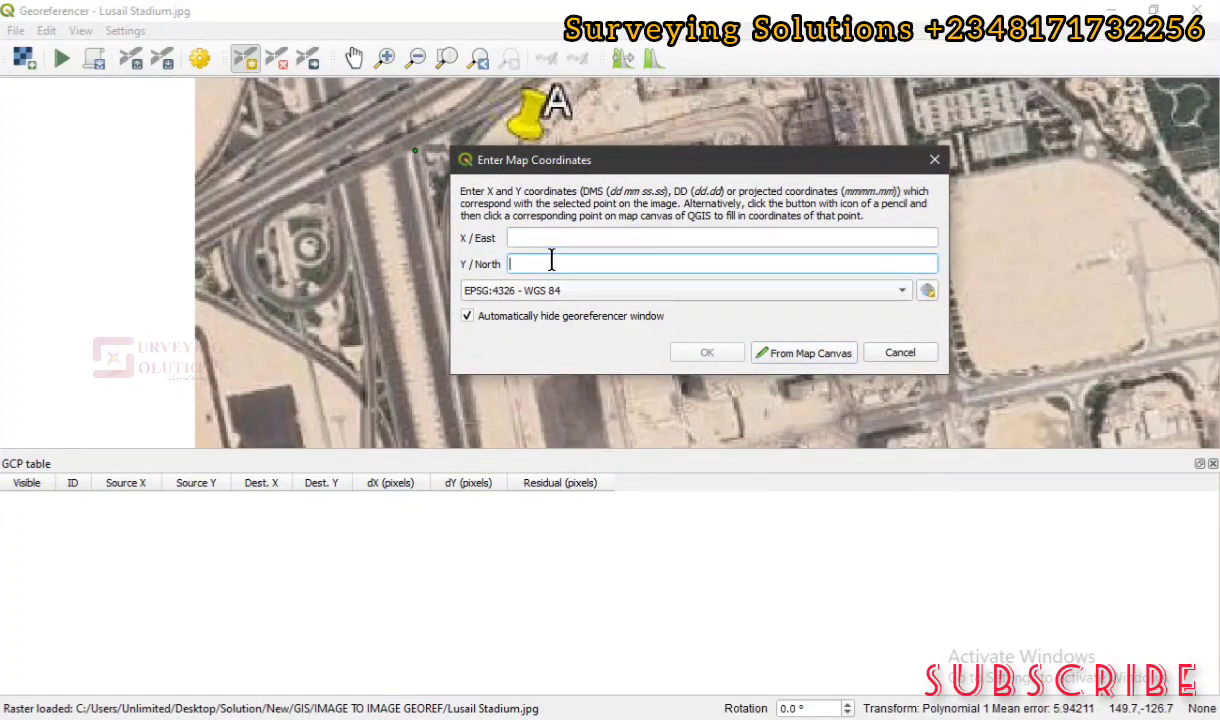
pyautogui.click(797, 356)
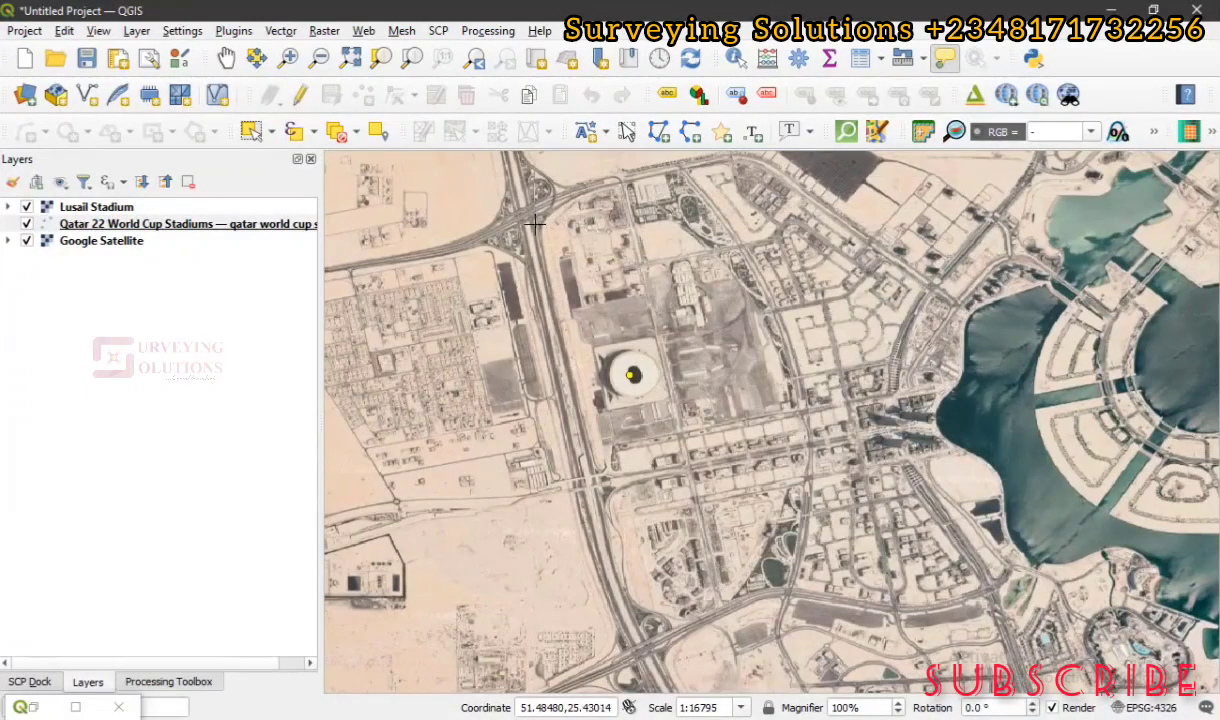
# - Pick the matching overpass edge on the satellite map and accept its EPSG:4326 coordinates for the first control point
pyautogui.scroll(2, 545, 208)
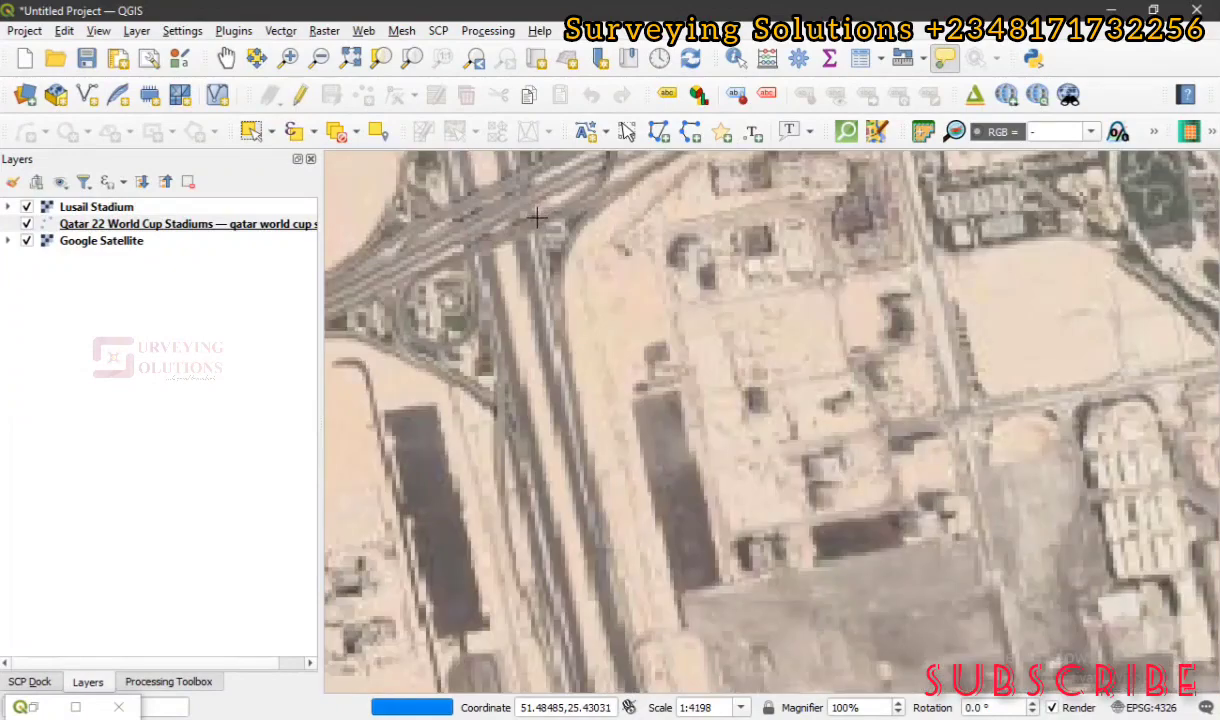
pyautogui.scroll(2, 536, 226)
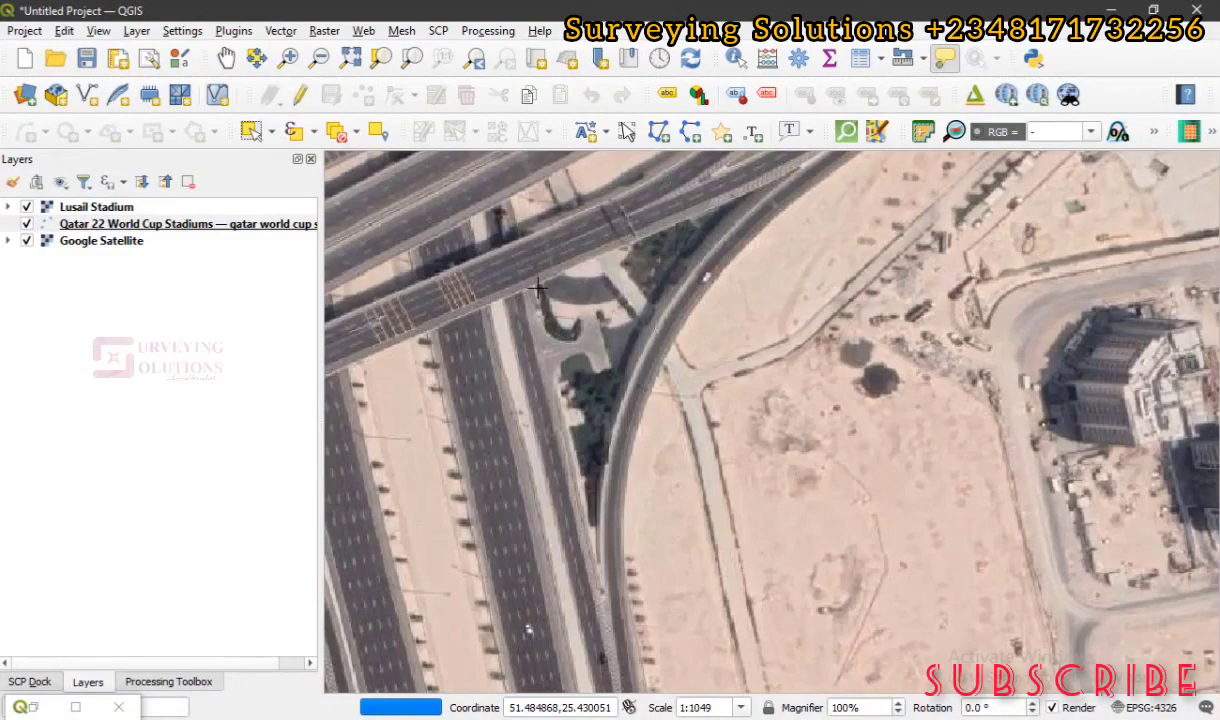
pyautogui.click(537, 287)
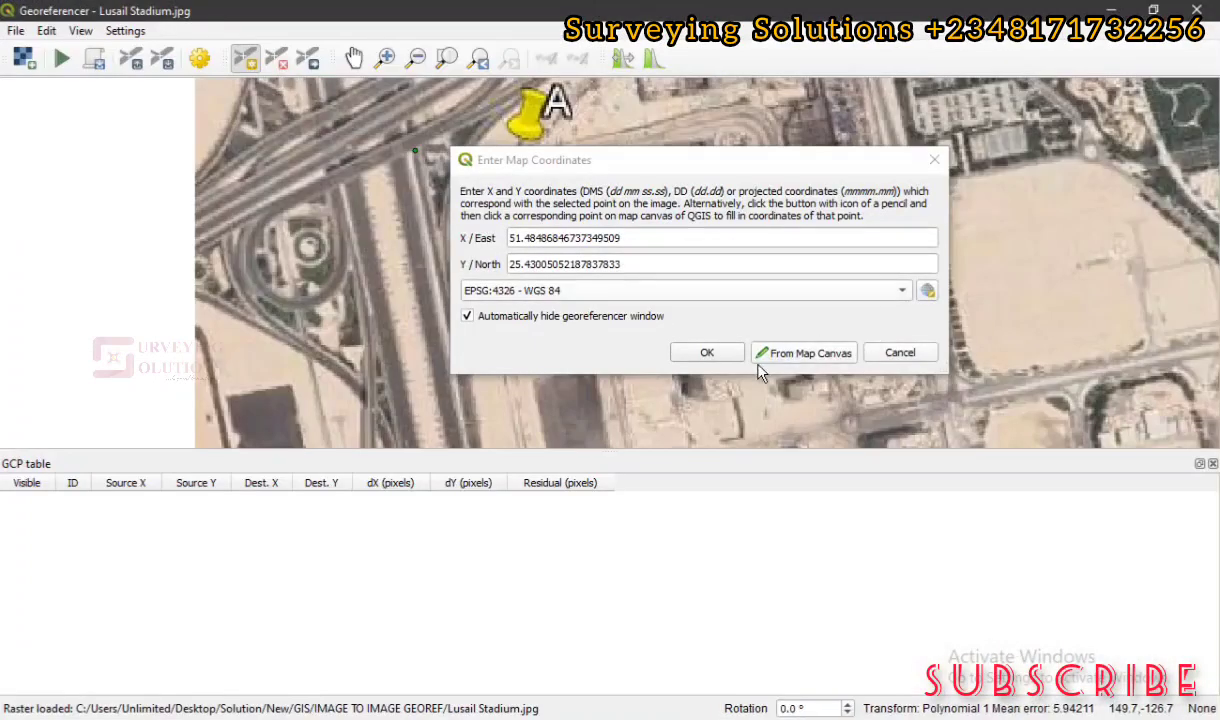
pyautogui.click(706, 354)
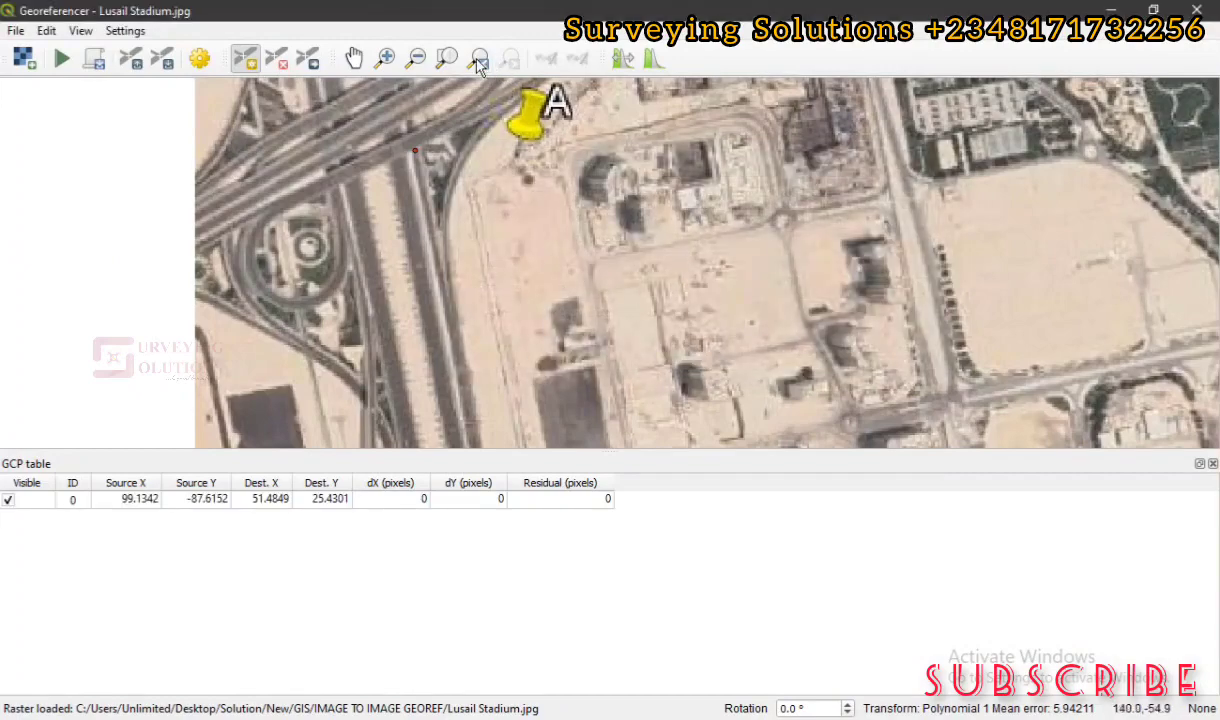
# - Add a control point at the centre of Lusail Stadium's roof opening, matched to the same spot on the map canvas in EPSG:4326
pyautogui.click(445, 61)
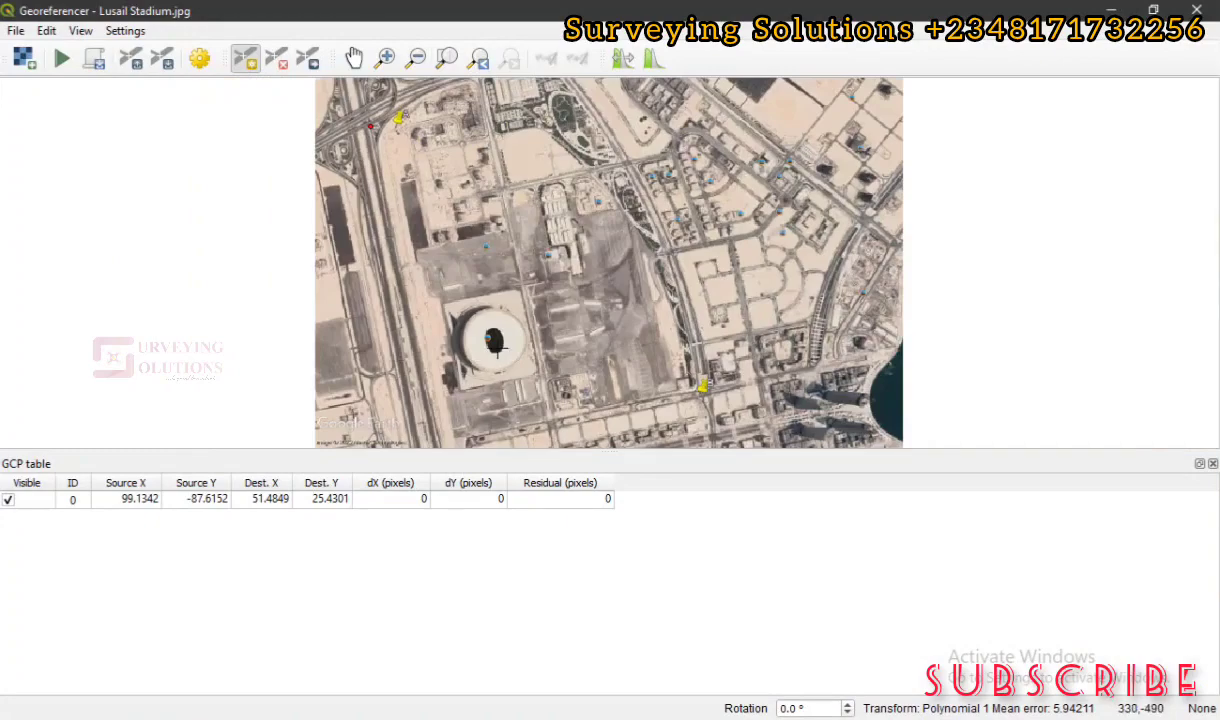
pyautogui.scroll(3, 494, 340)
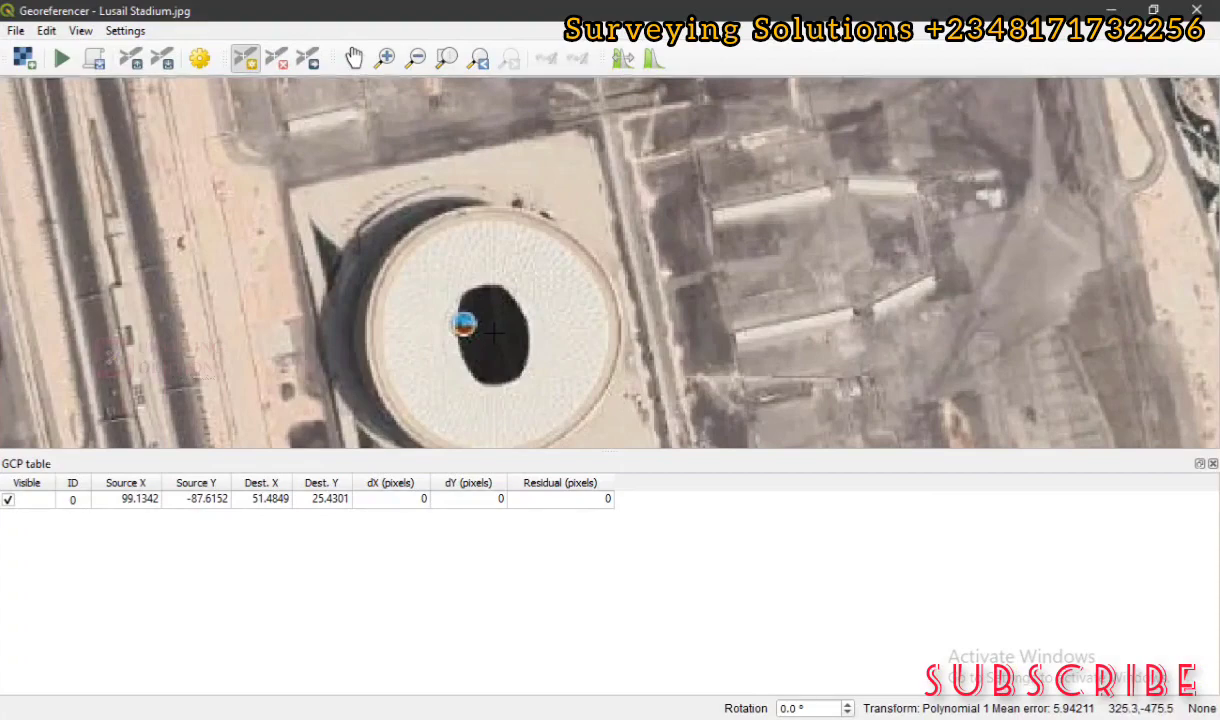
pyautogui.click(494, 335)
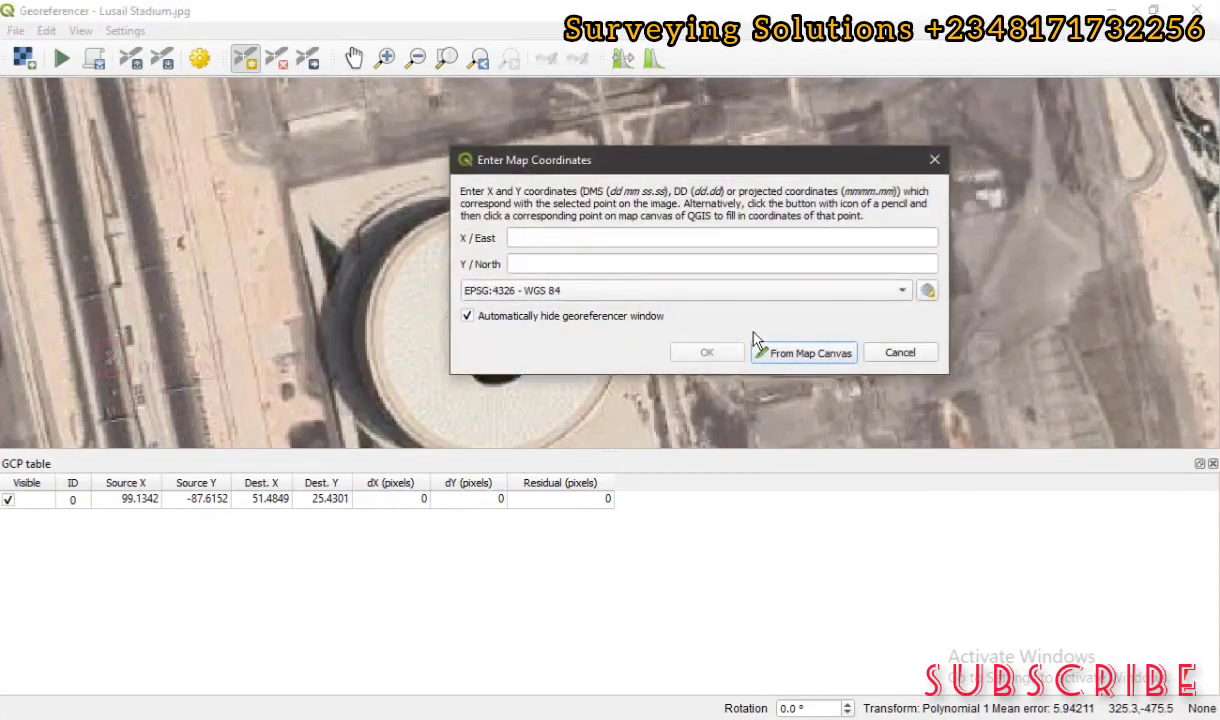
pyautogui.click(810, 354)
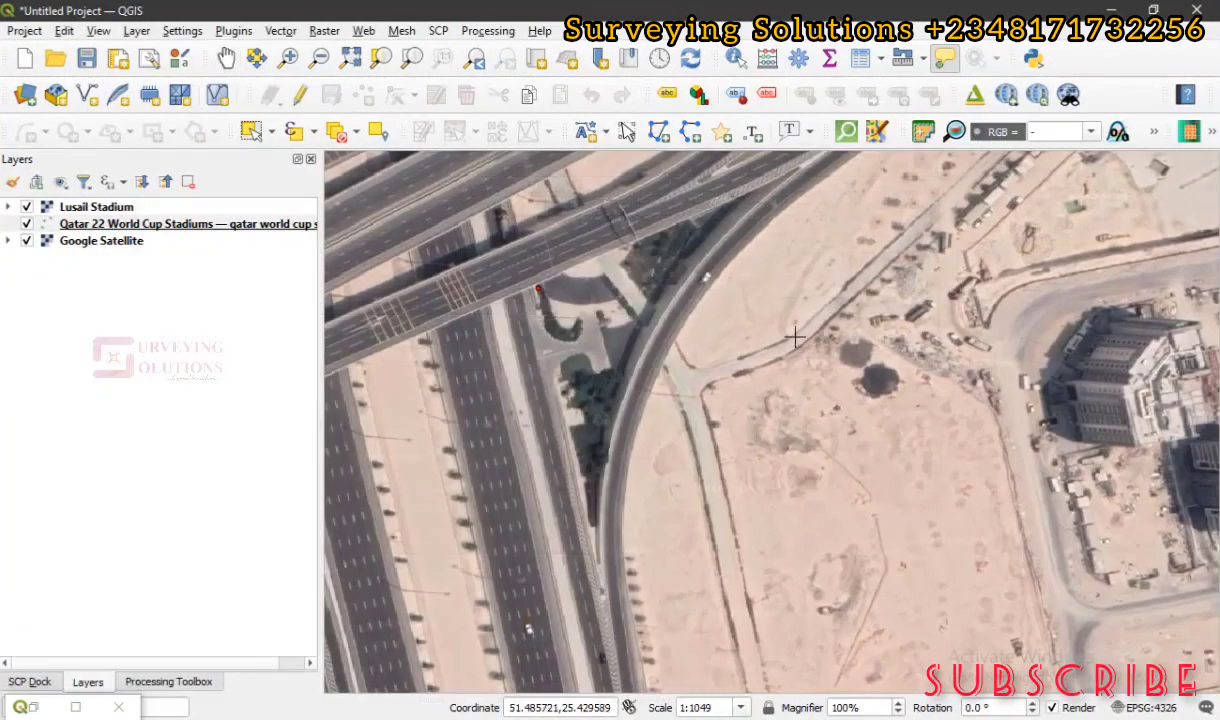
pyautogui.scroll(-1, 775, 350)
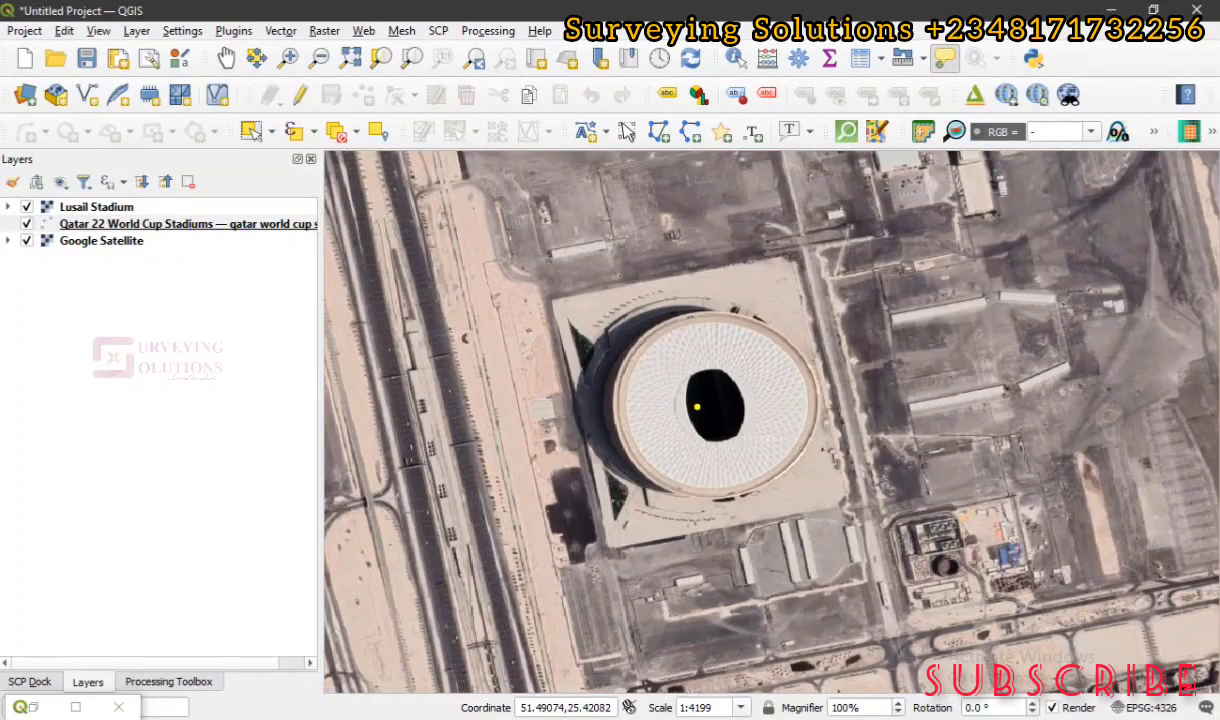
pyautogui.click(697, 406)
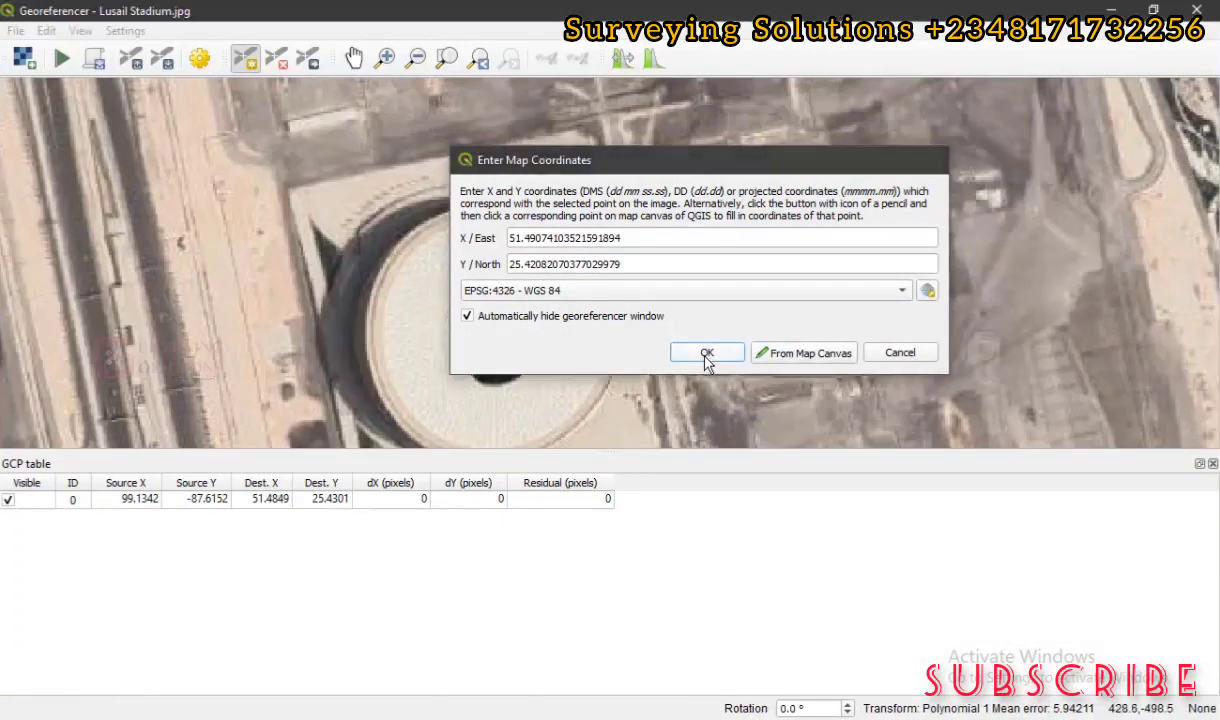
pyautogui.click(707, 355)
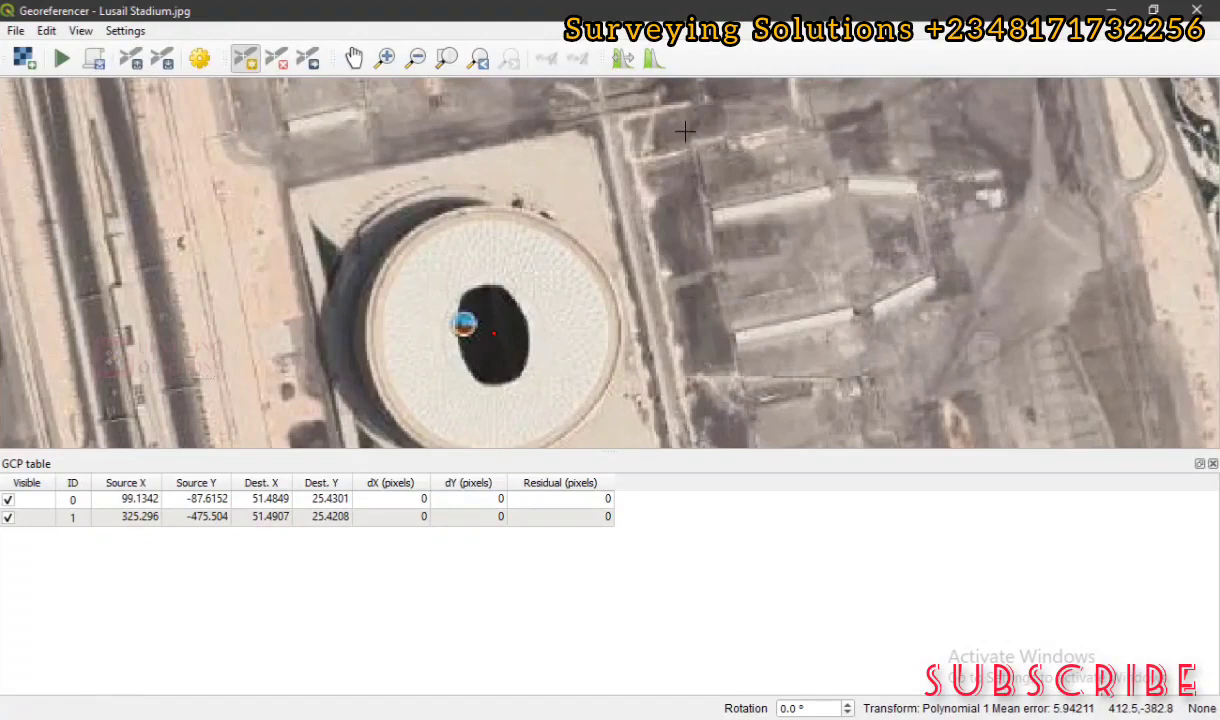
# - Add a control point on the pale tower roof in the image's northeast corner, taking its coordinates from the map canvas
pyautogui.click(447, 59)
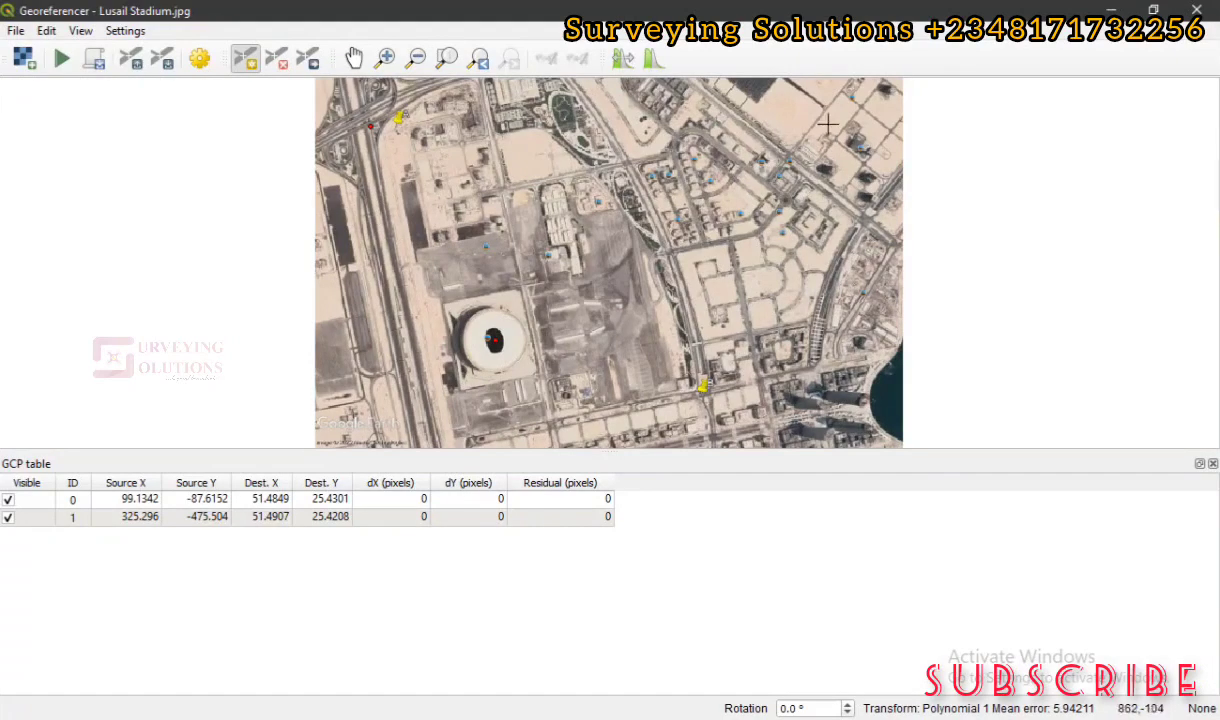
pyautogui.scroll(4, 889, 90)
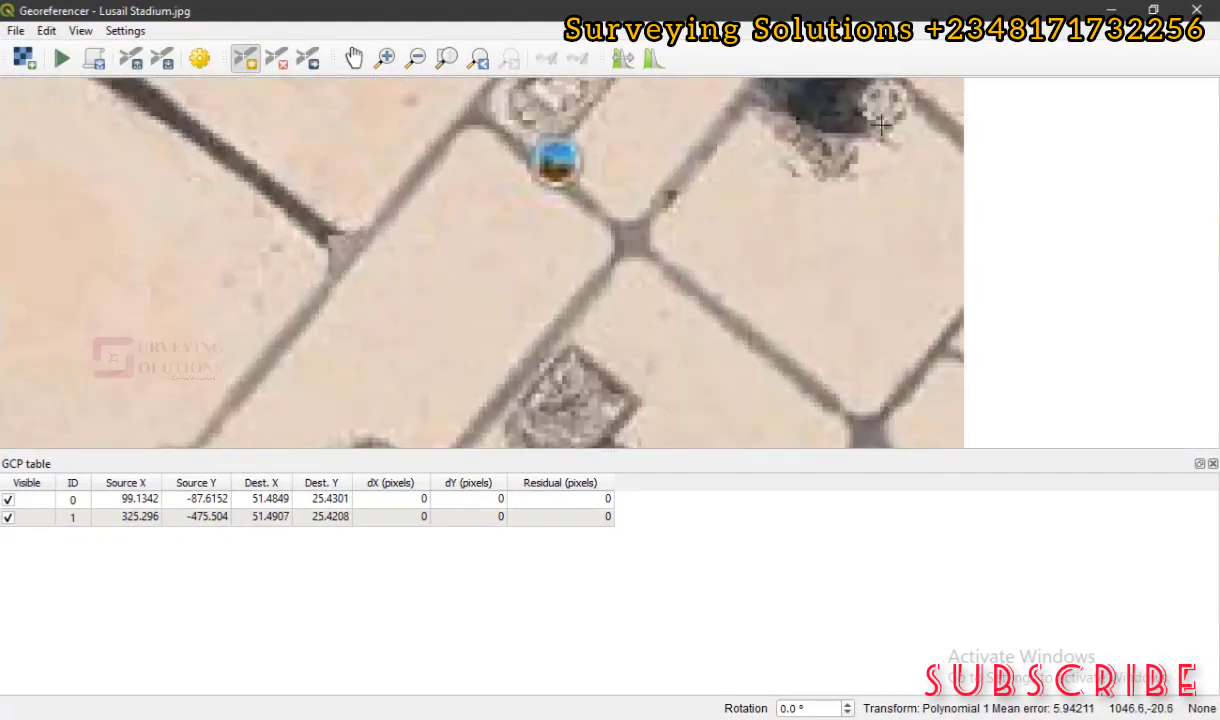
pyautogui.click(354, 57)
pyautogui.moveTo(819, 148); pyautogui.dragTo(833, 251)
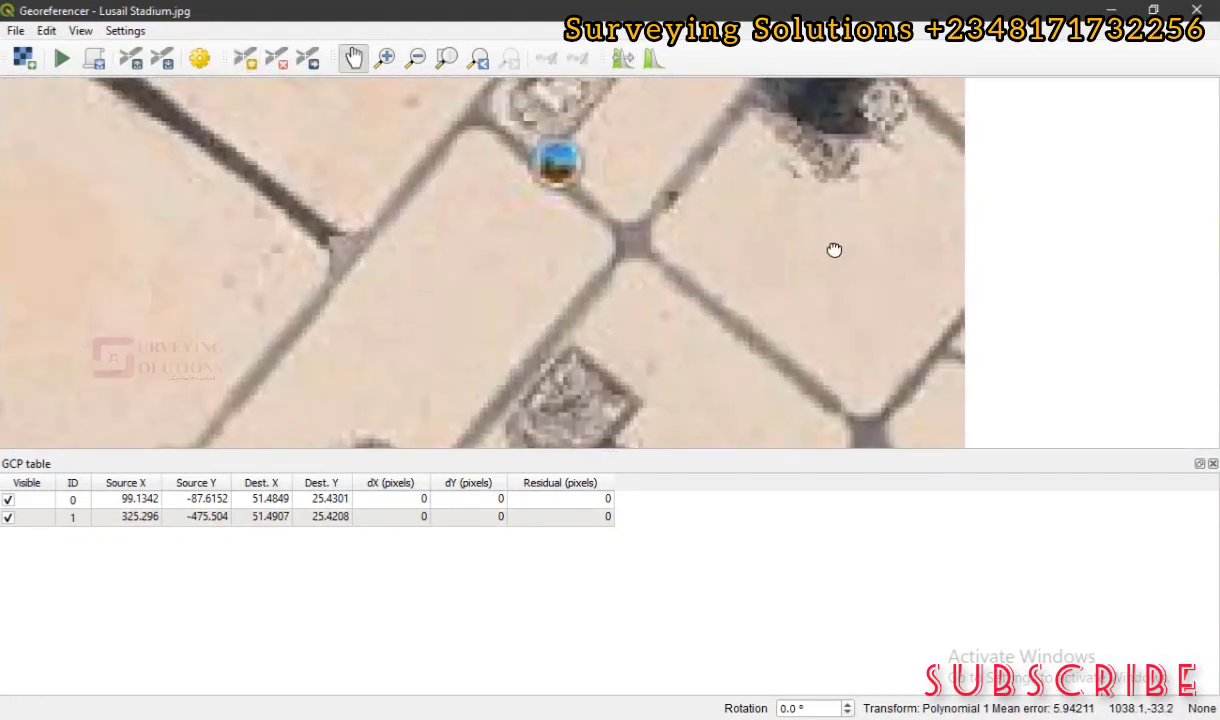
pyautogui.click(245, 58)
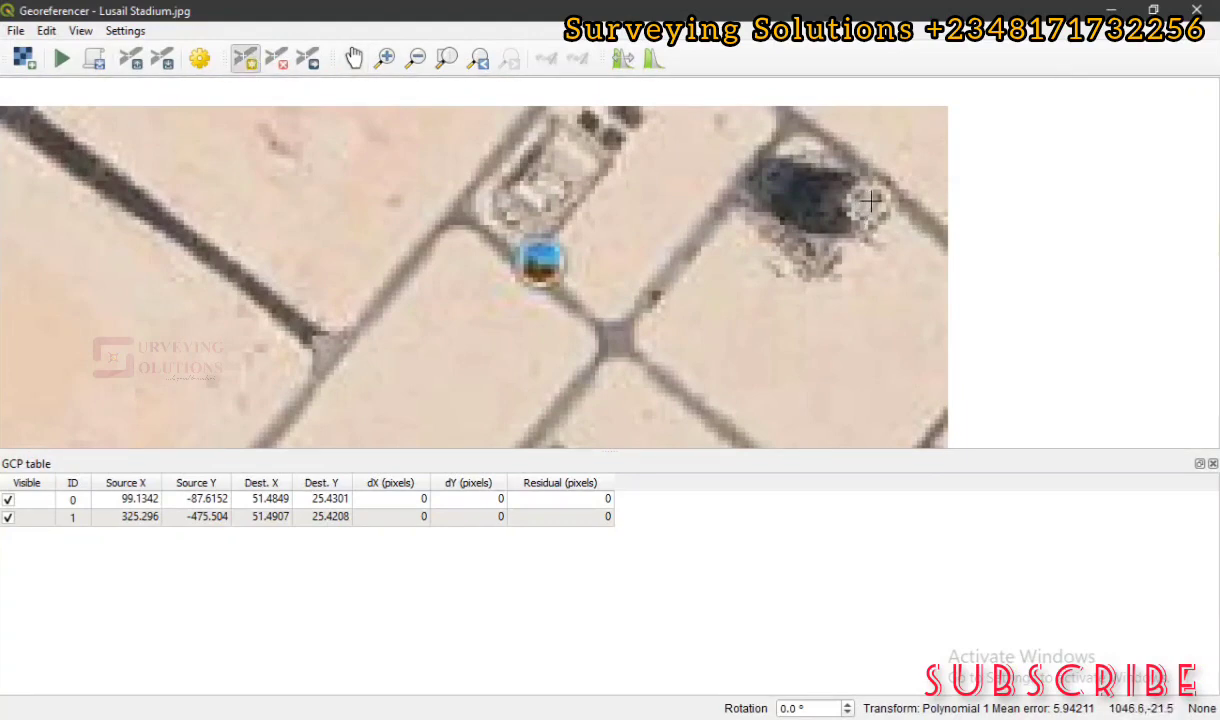
pyautogui.click(868, 203)
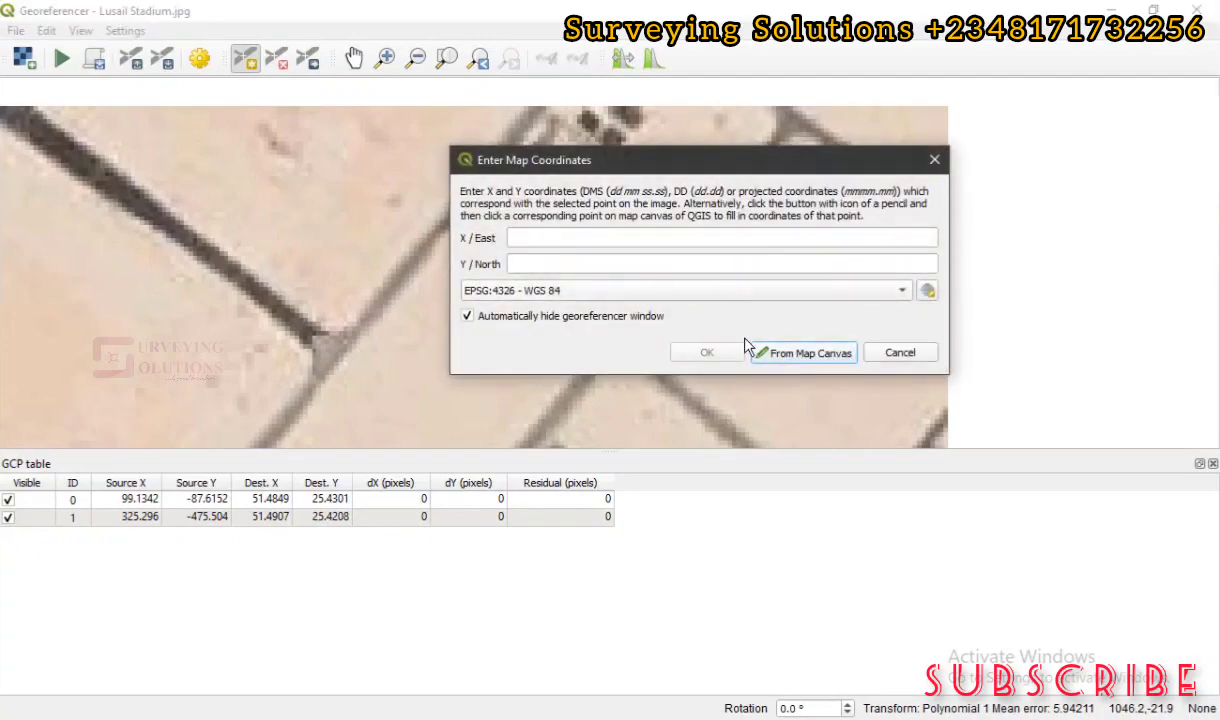
pyautogui.click(801, 355)
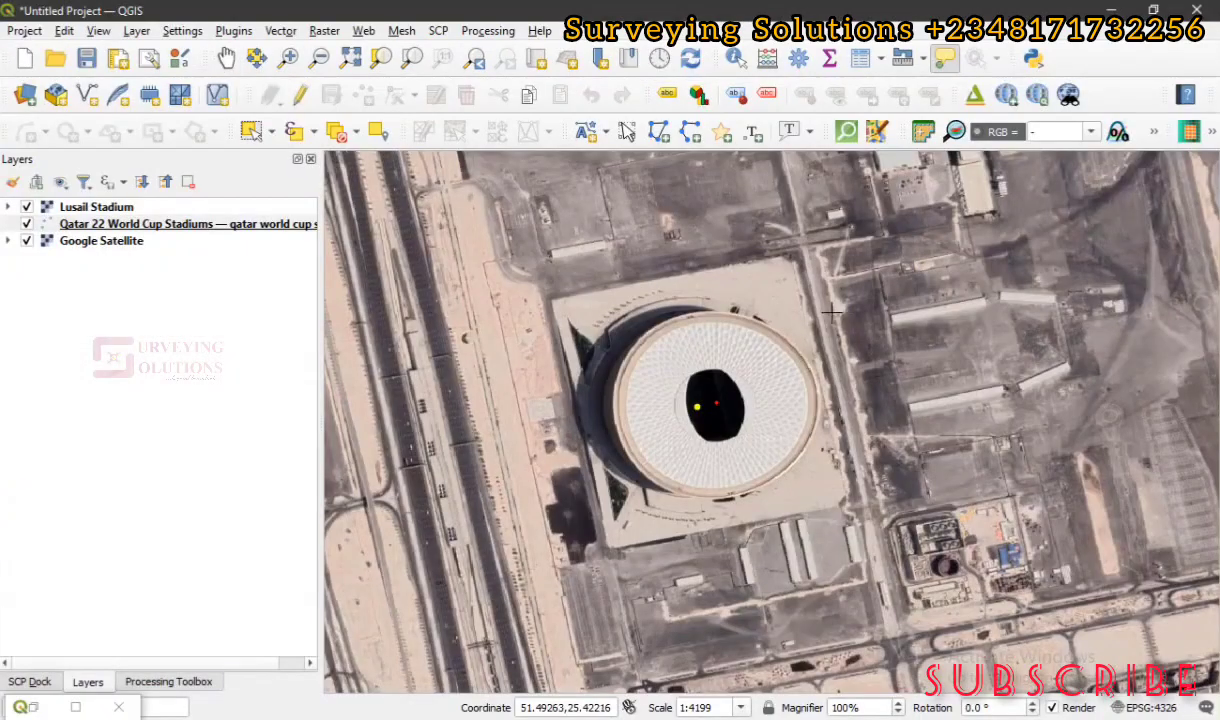
# - Pick the same northeastern tower roof on the satellite map and accept its EPSG:4326 coordinates for the third control point
pyautogui.scroll(-1, 828, 313)
pyautogui.scroll(-1, 828, 313)
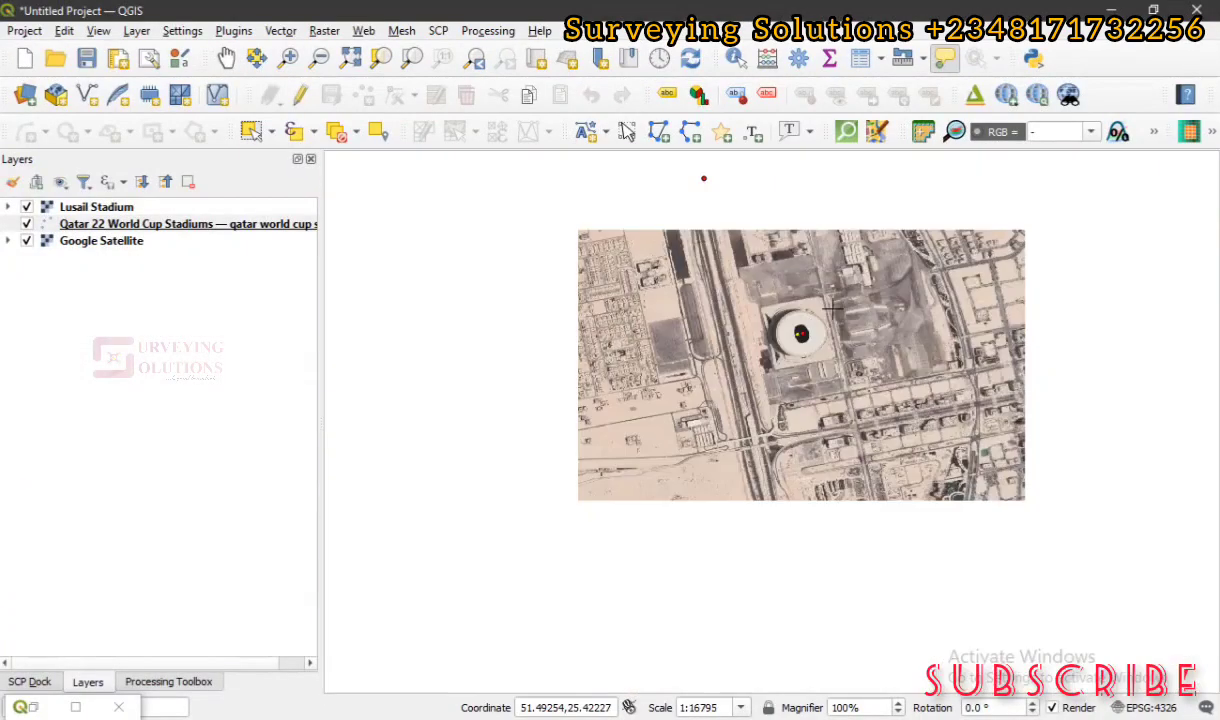
pyautogui.scroll(-1, 831, 311)
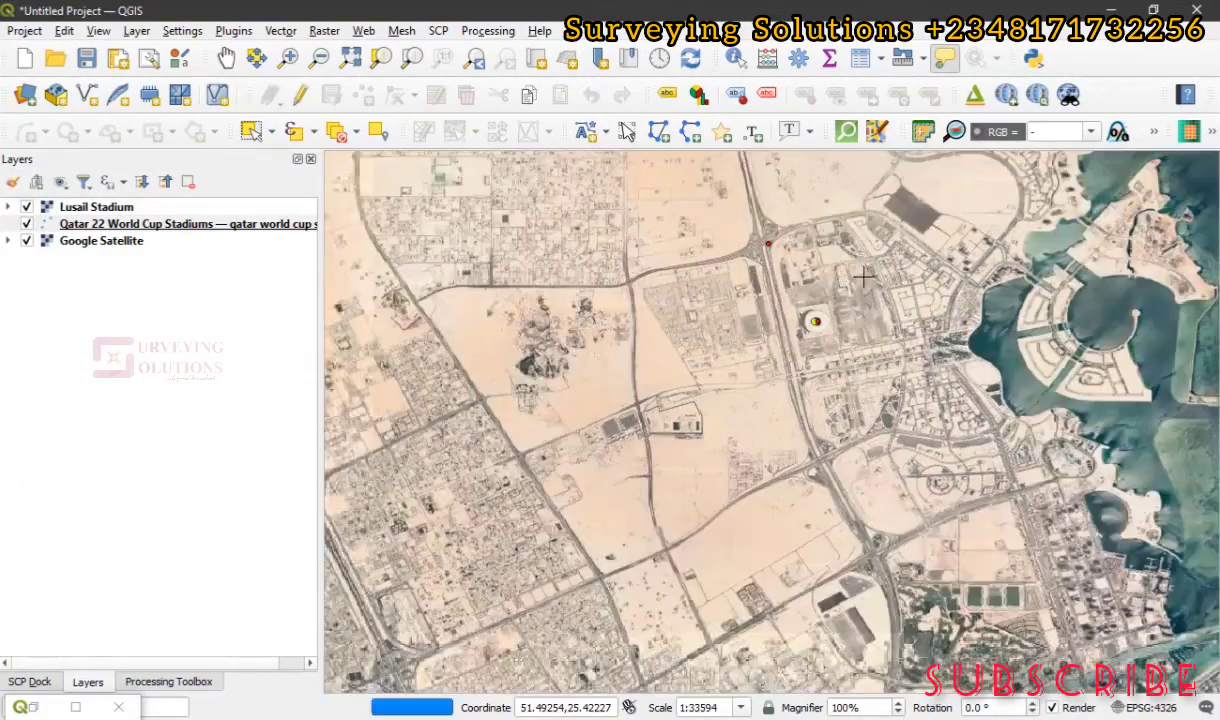
pyautogui.scroll(3, 1005, 225)
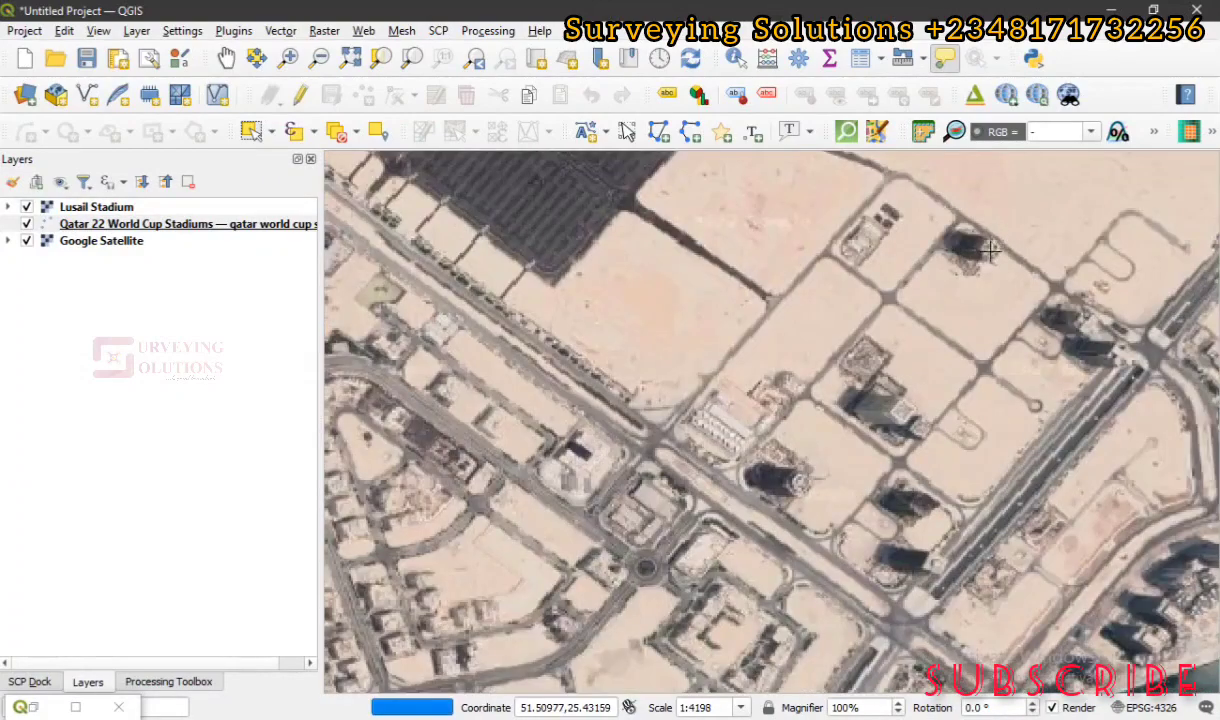
pyautogui.scroll(1, 1003, 253)
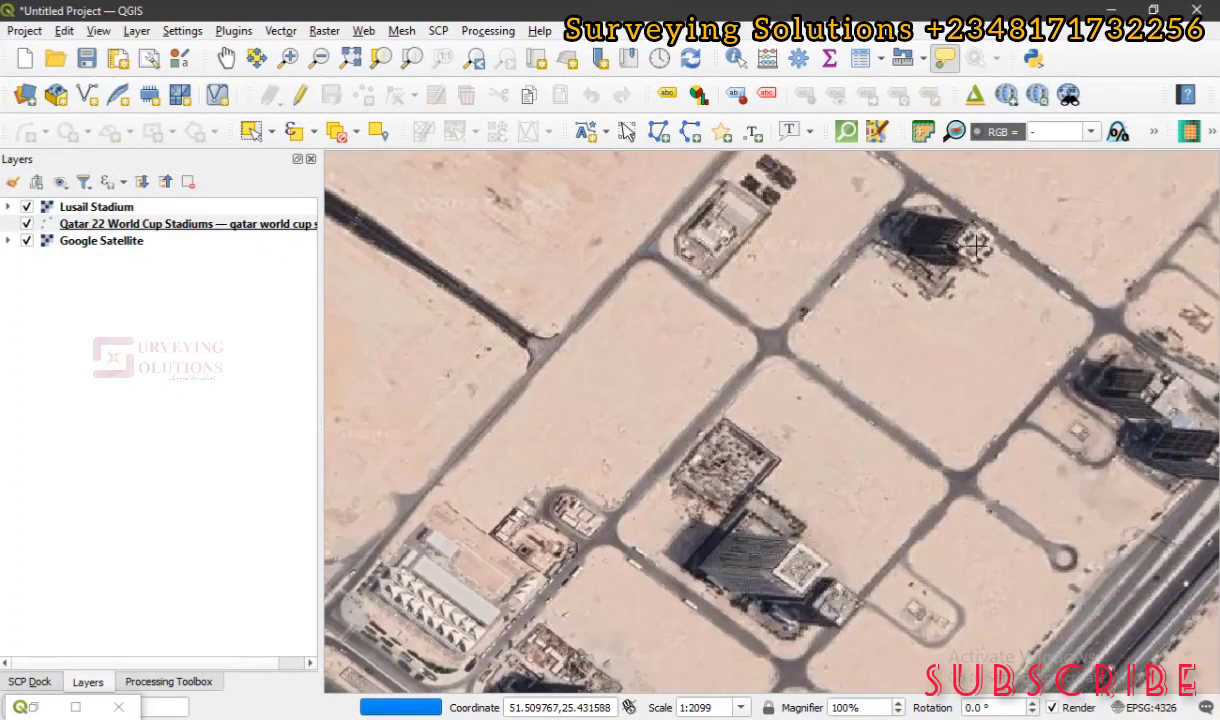
pyautogui.click(977, 243)
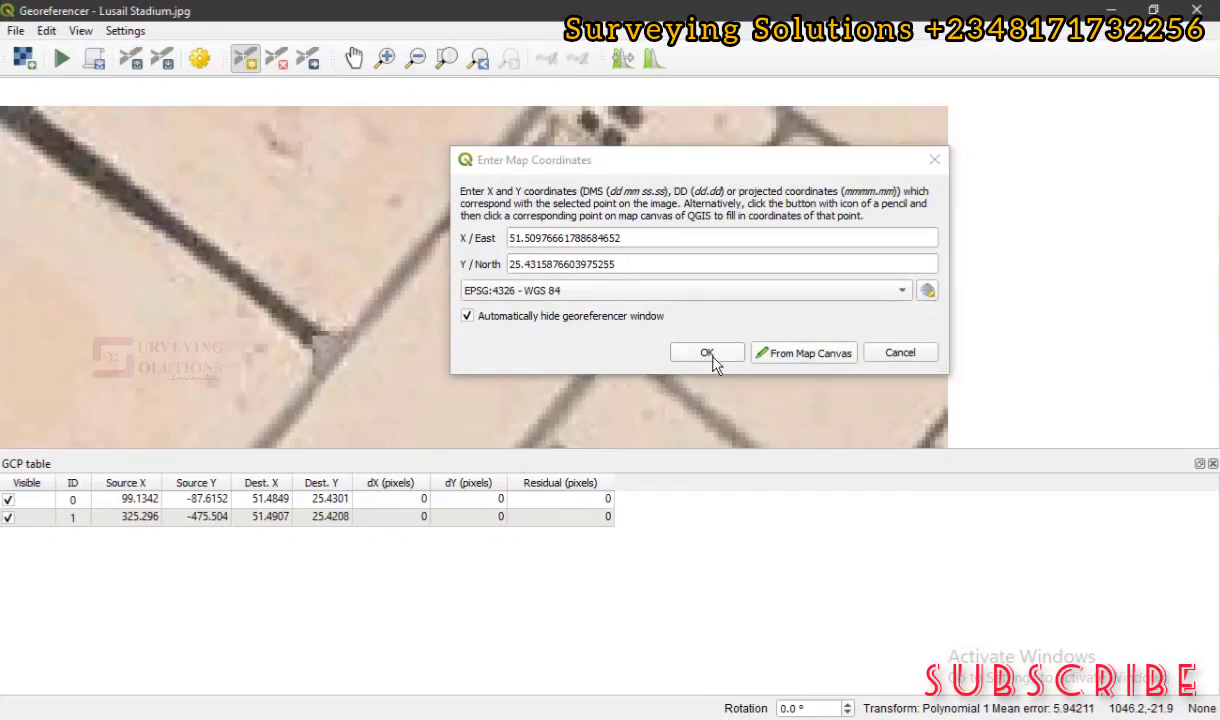
pyautogui.click(711, 356)
# - Add a control point on the image at the slanted top of the southwestern waterfront tower, taking its coordinates from the map canvas
pyautogui.scroll(-3, 715, 365)
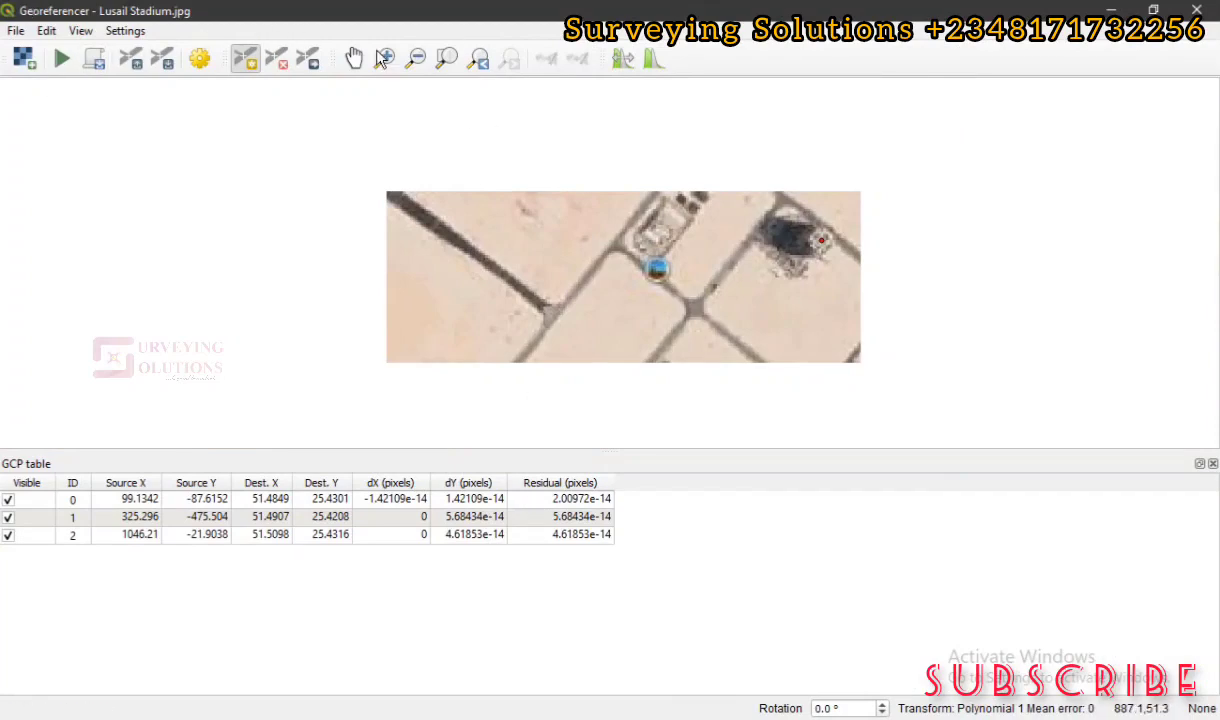
pyautogui.click(445, 61)
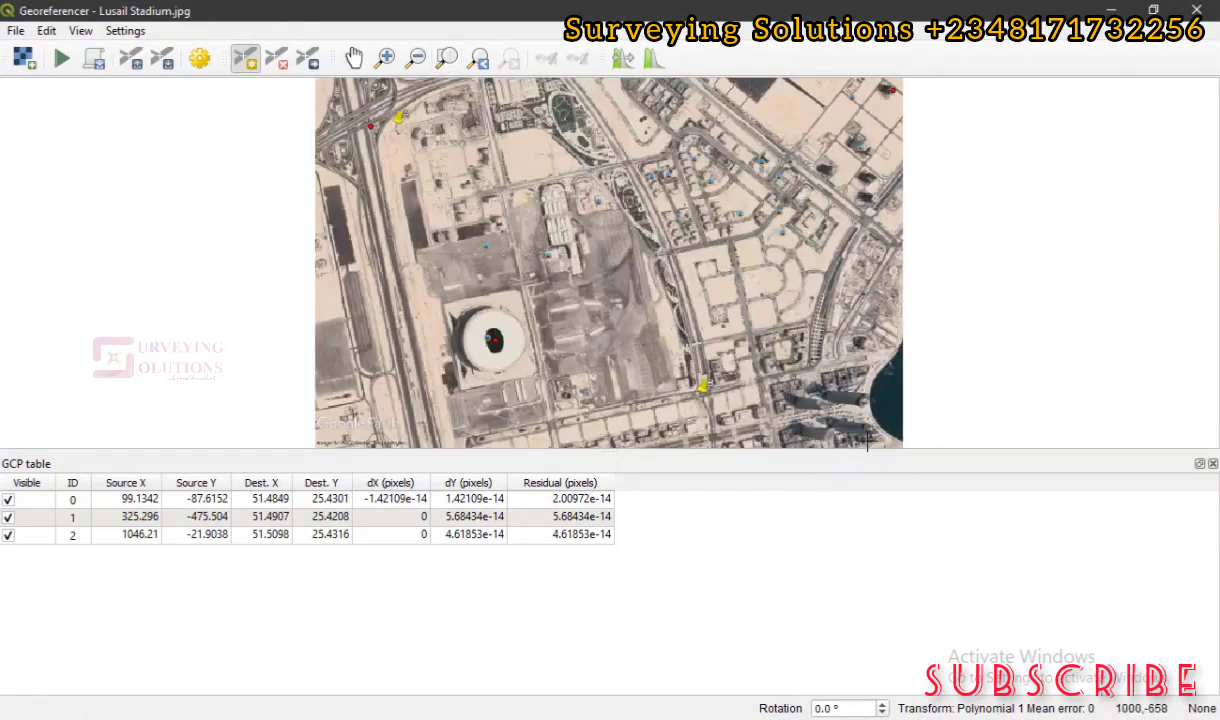
pyautogui.scroll(1, 867, 428)
pyautogui.scroll(1, 869, 421)
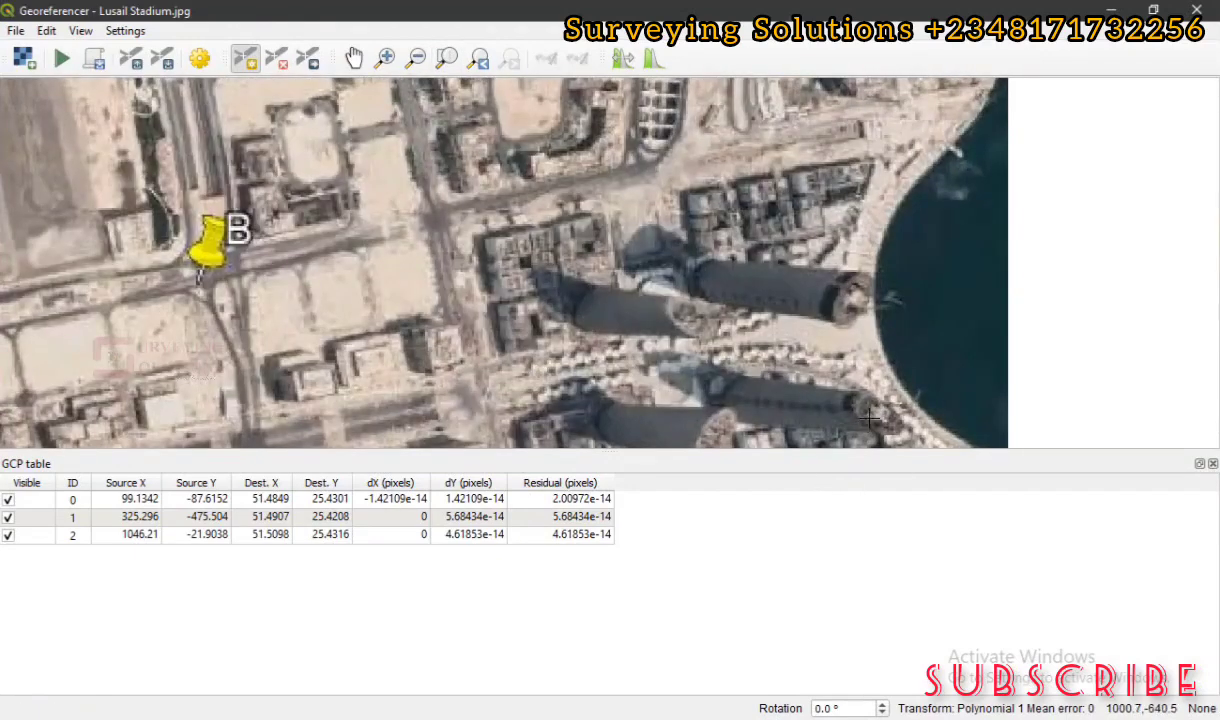
pyautogui.scroll(-1, 870, 418)
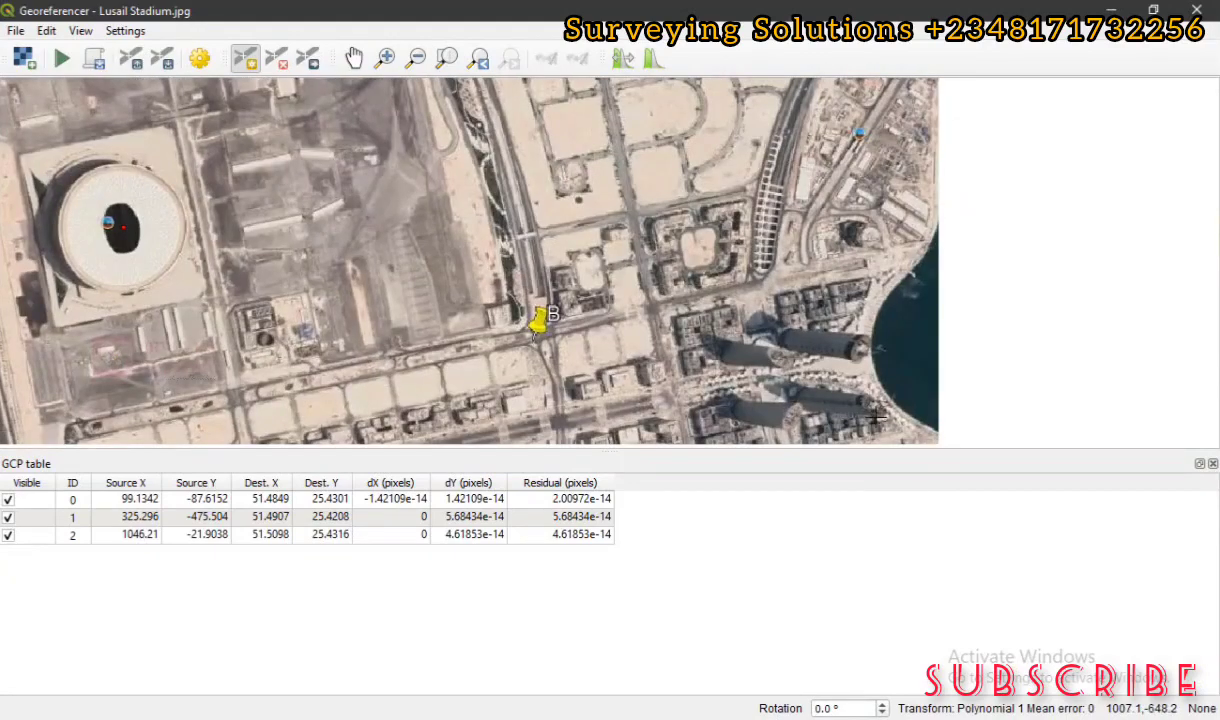
pyautogui.scroll(1, 878, 418)
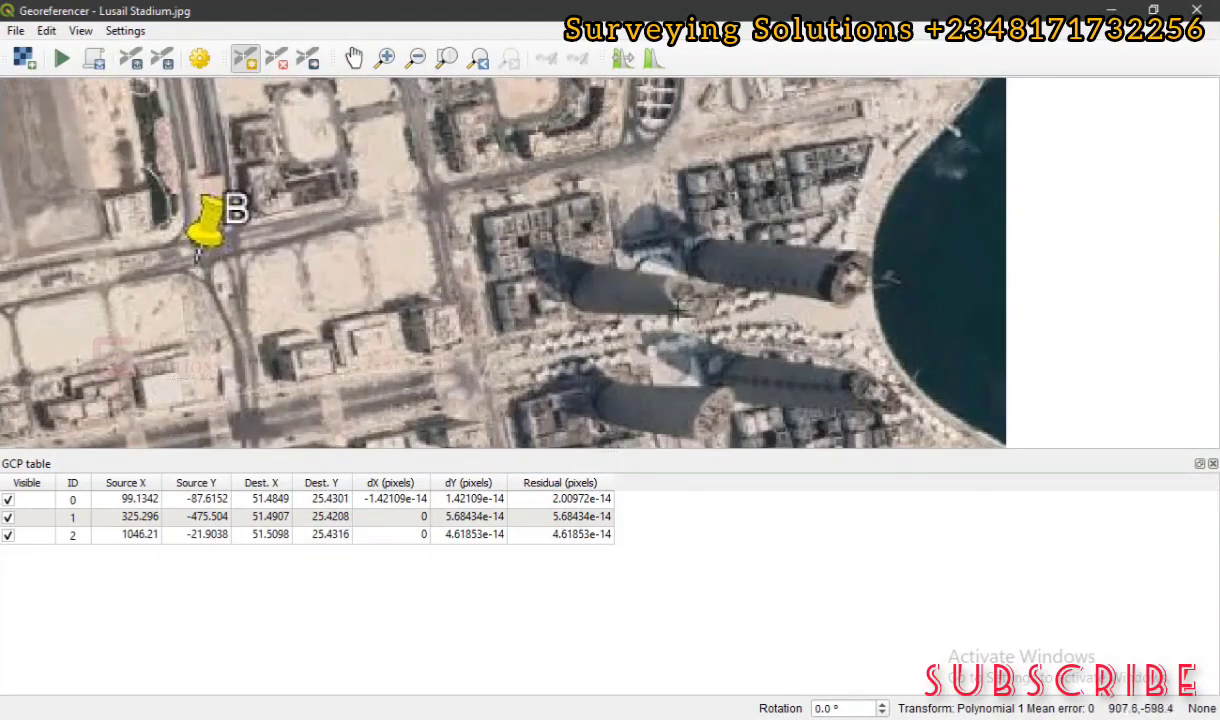
pyautogui.scroll(-1, 690, 300)
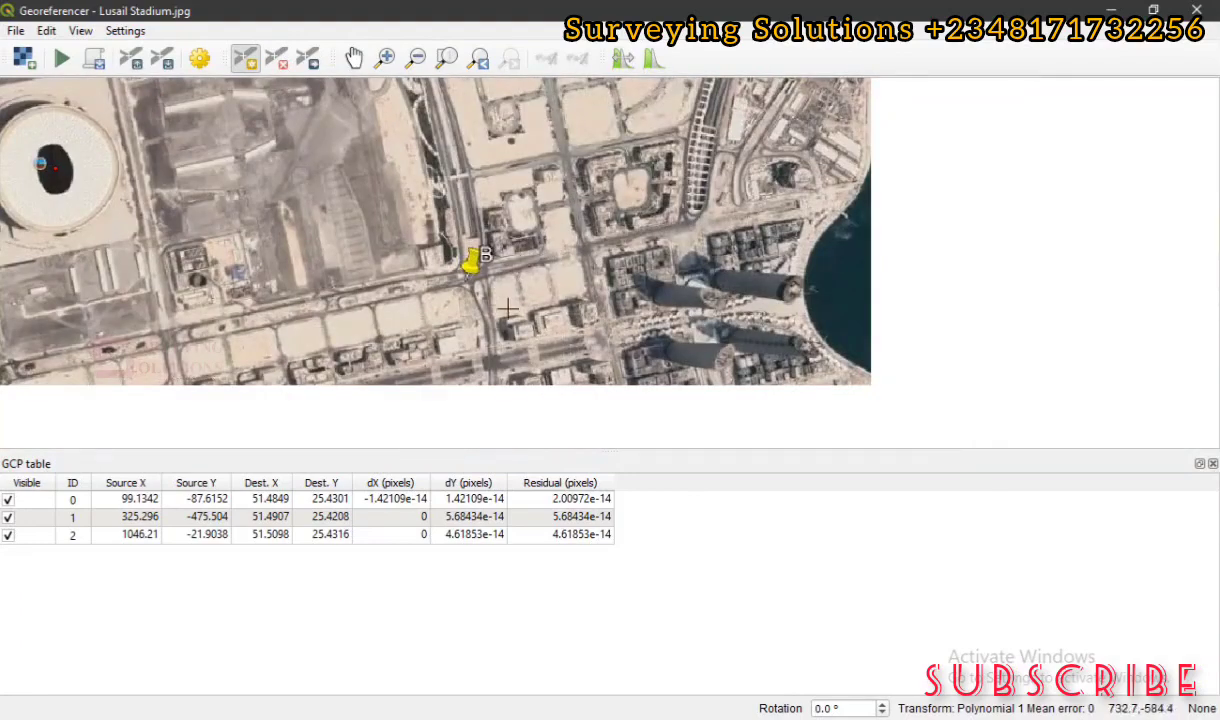
pyautogui.click(727, 354)
pyautogui.click(763, 354)
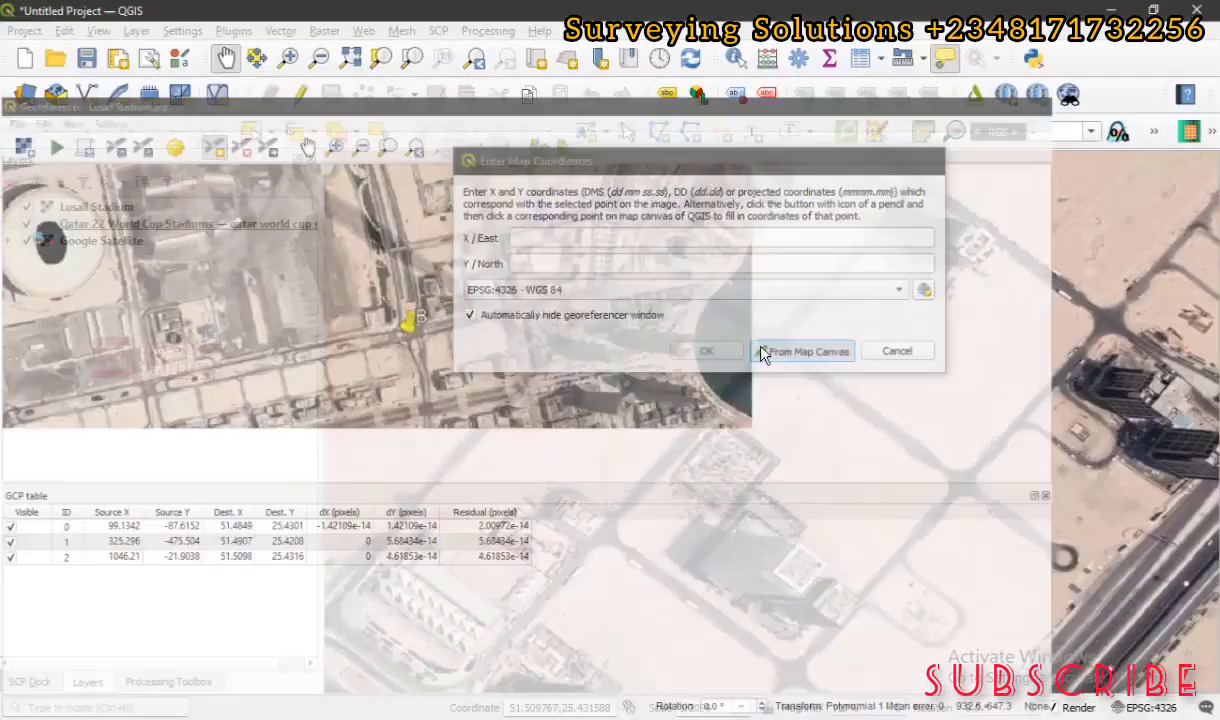
# - Pick the matching slanted tower top on the satellite map and accept its EPSG:4326 coordinates for the fourth control point
pyautogui.scroll(-1, 790, 330)
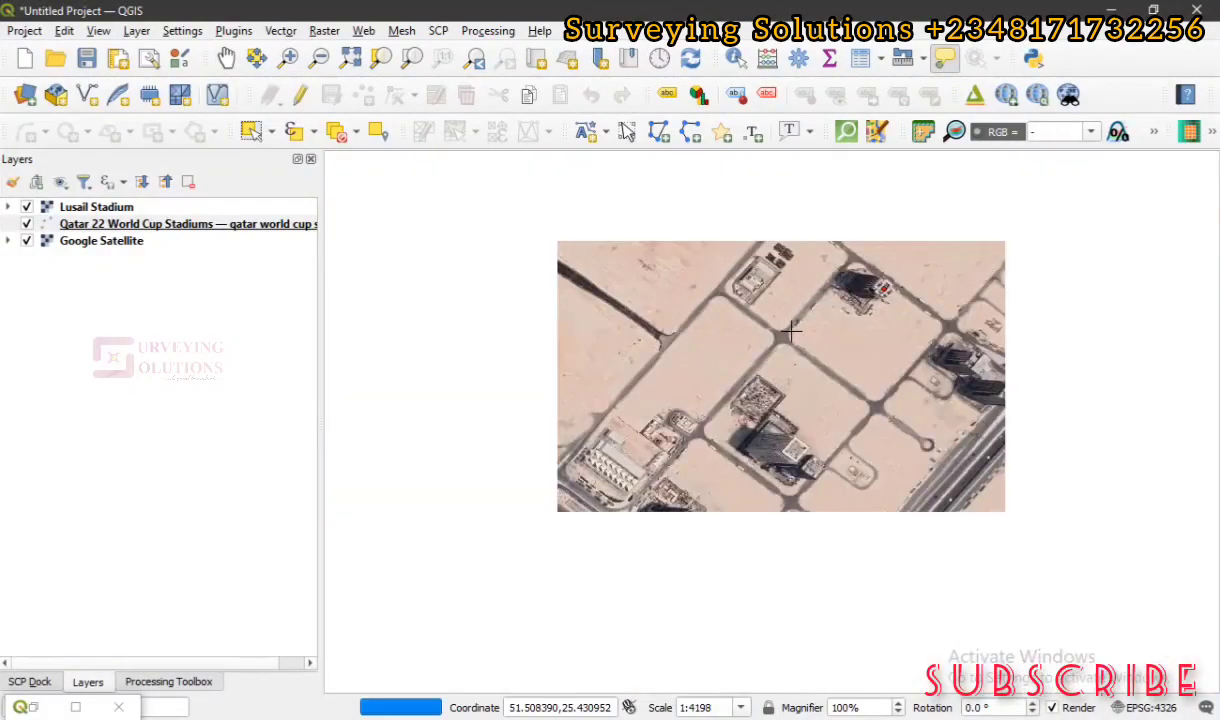
pyautogui.scroll(1, 790, 330)
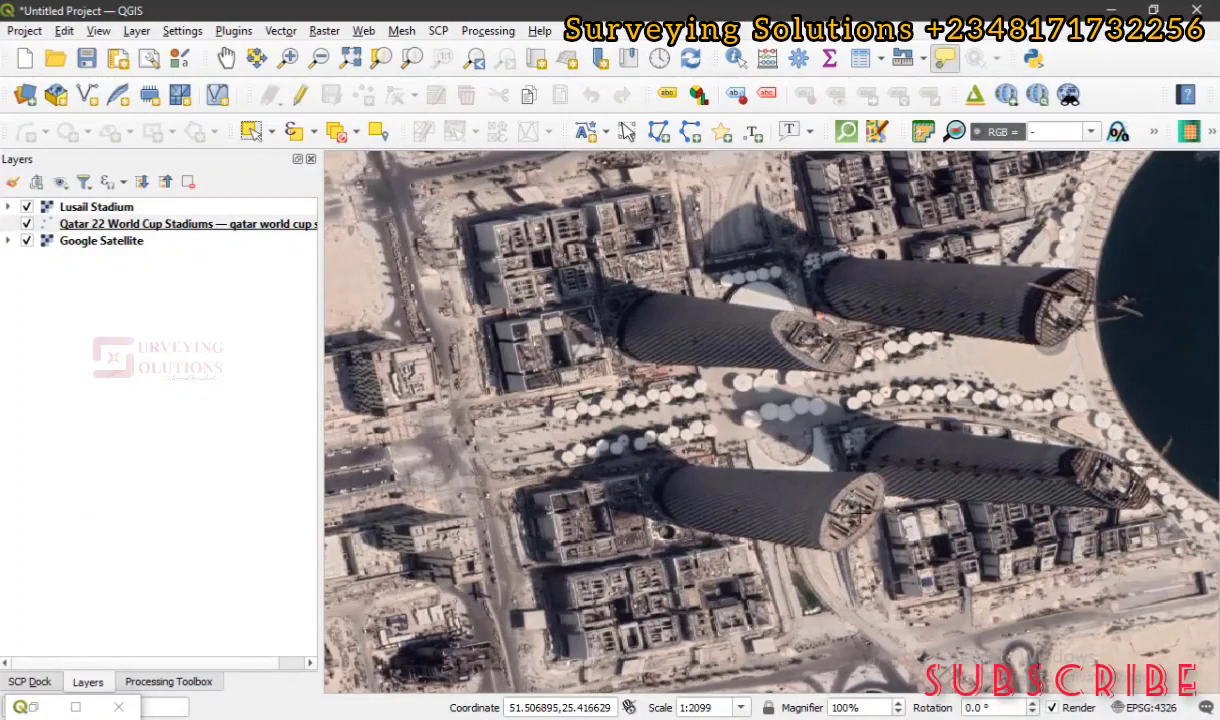
pyautogui.click(857, 512)
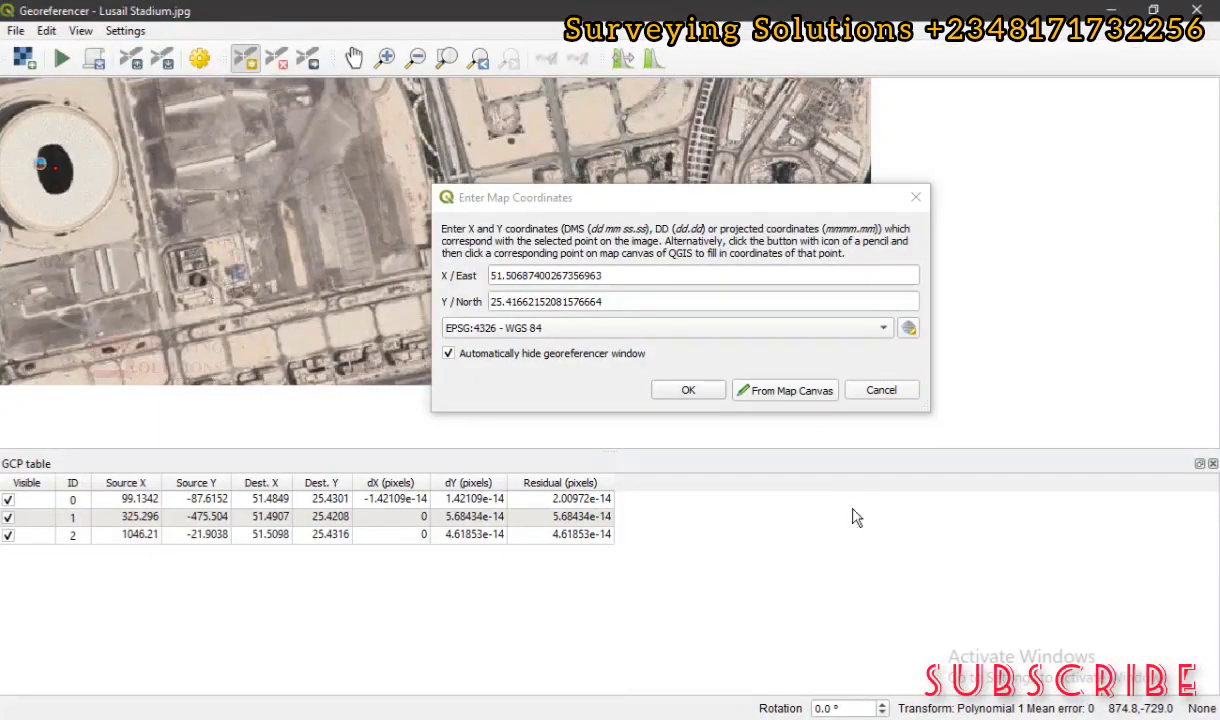
pyautogui.click(684, 390)
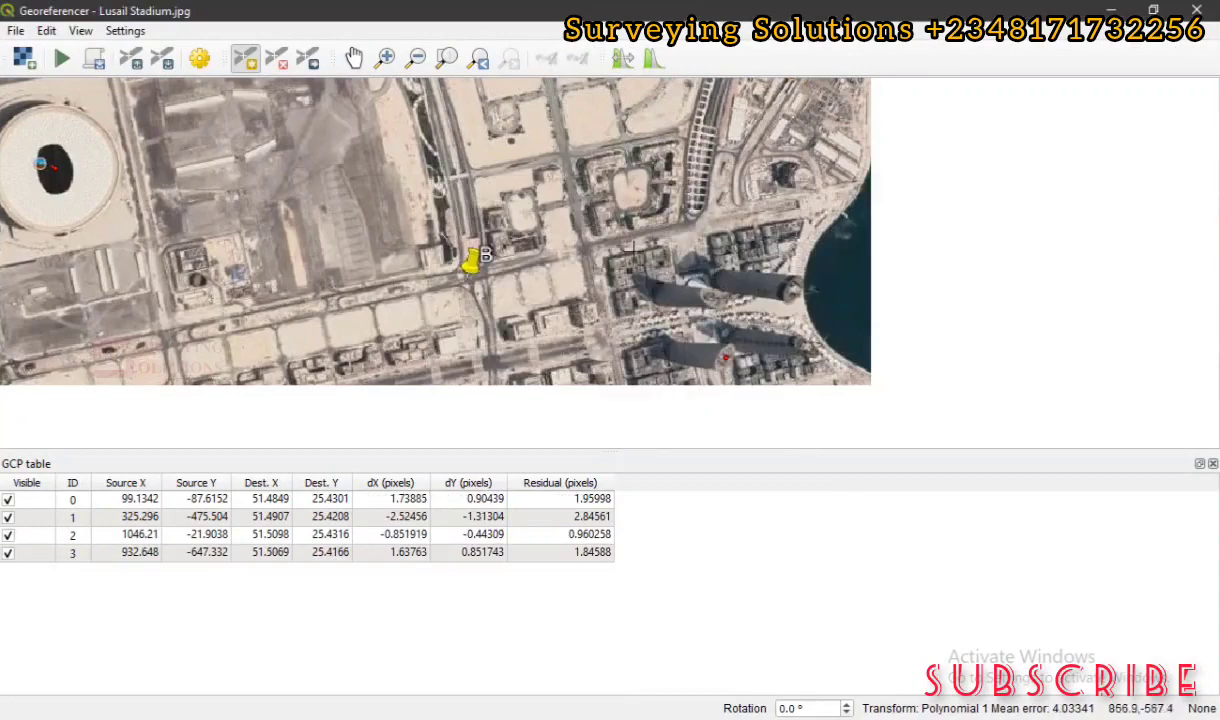
# - Open the transformation settings and choose WGS 84 (EPSG:4326) as the target coordinate reference system
pyautogui.click(478, 58)
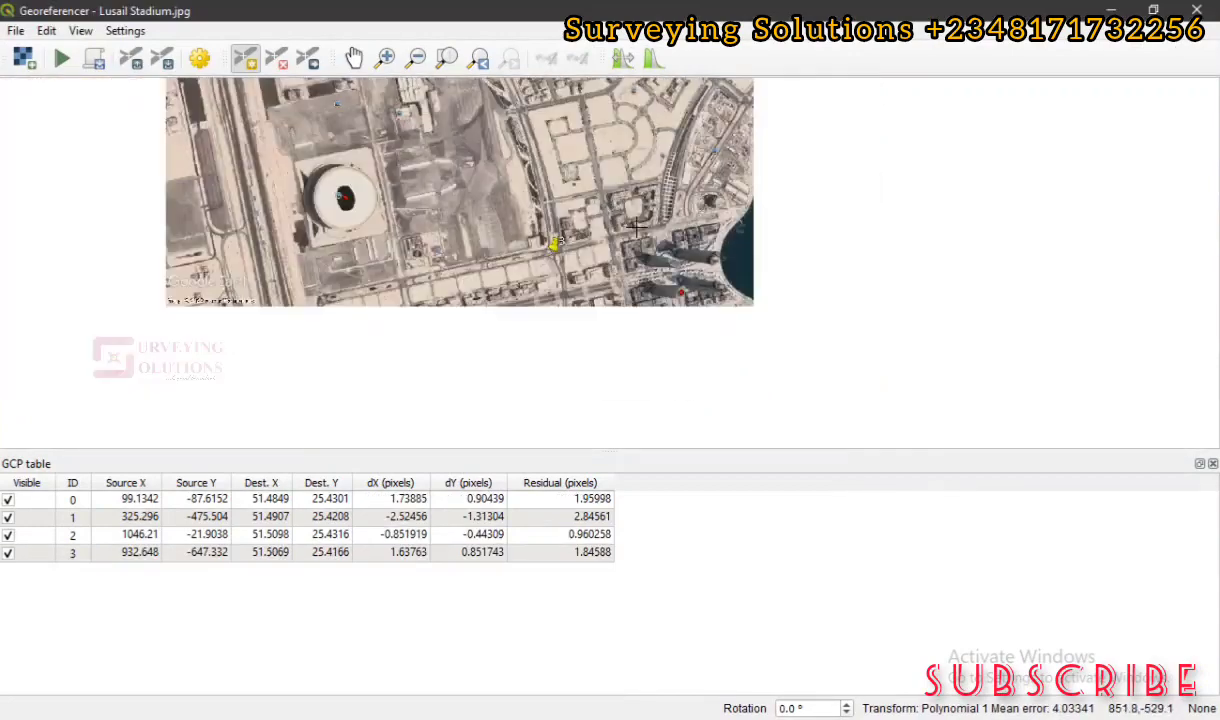
pyautogui.click(447, 58)
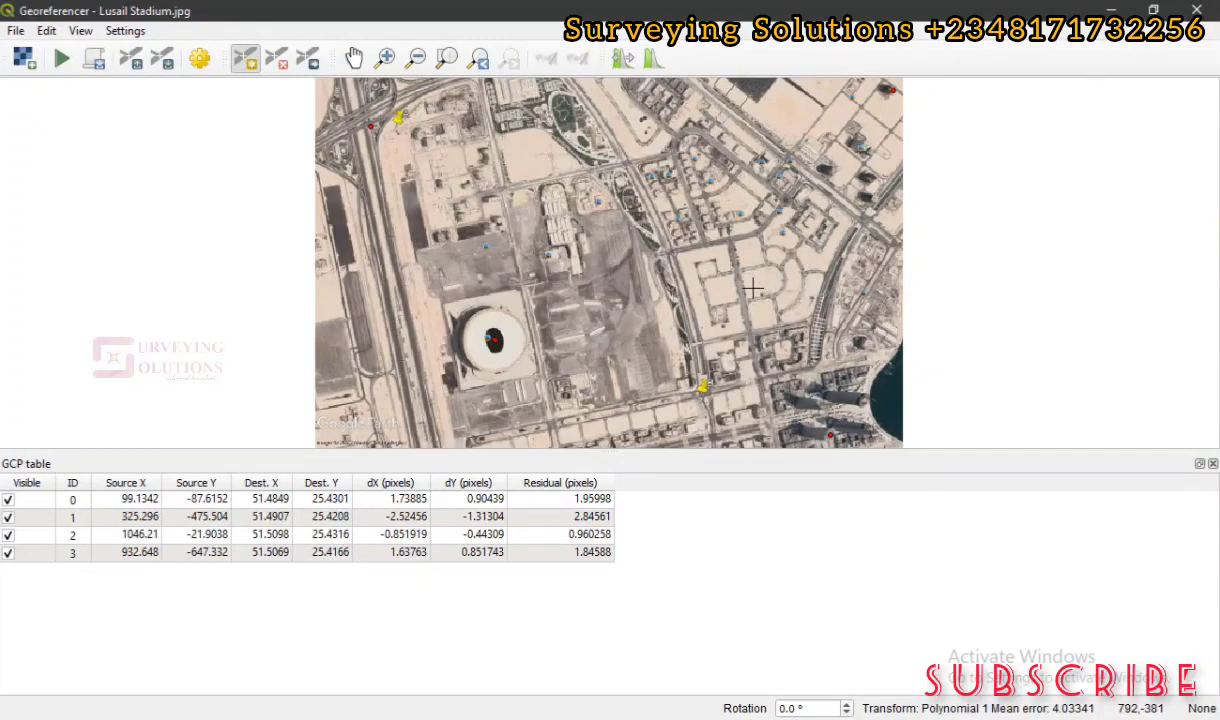
pyautogui.click(200, 62)
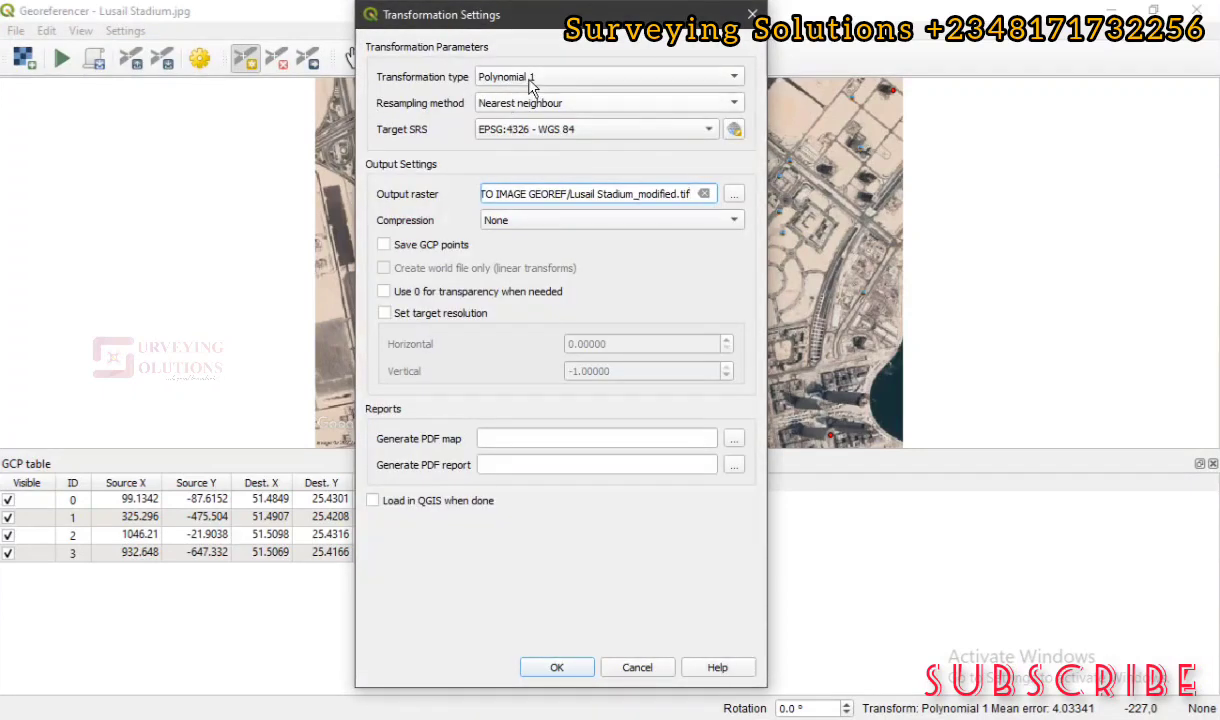
pyautogui.click(734, 131)
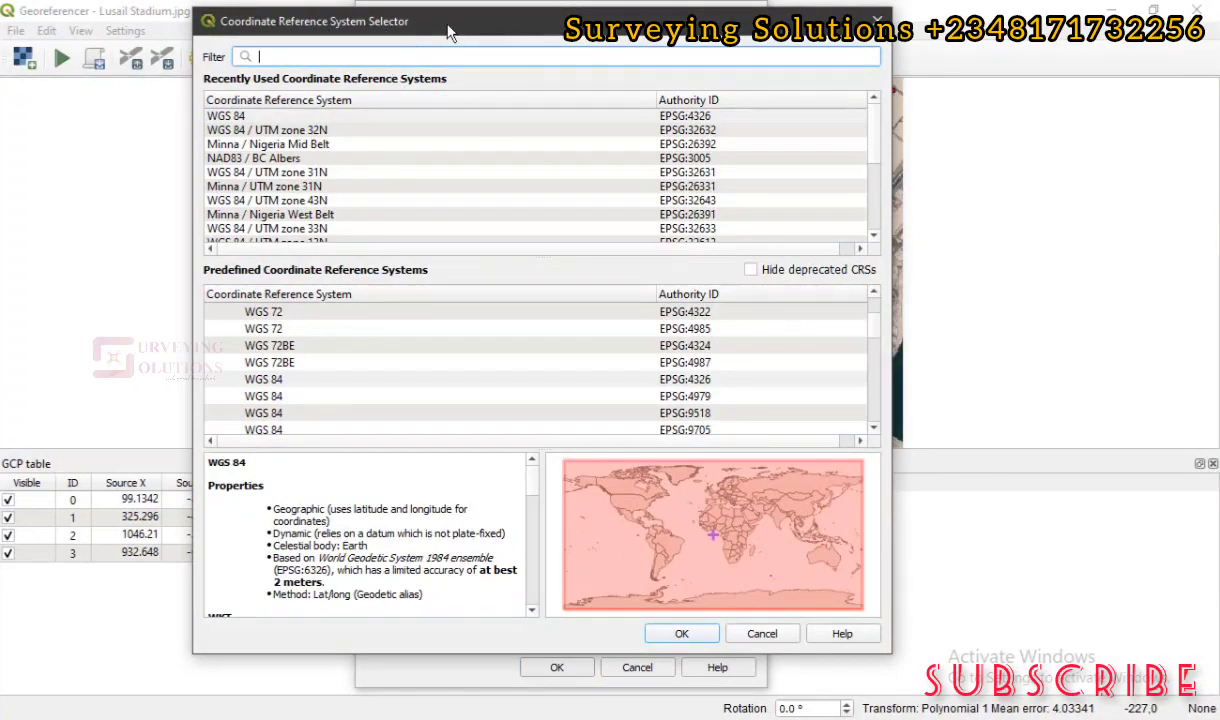
pyautogui.doubleClick(315, 117)
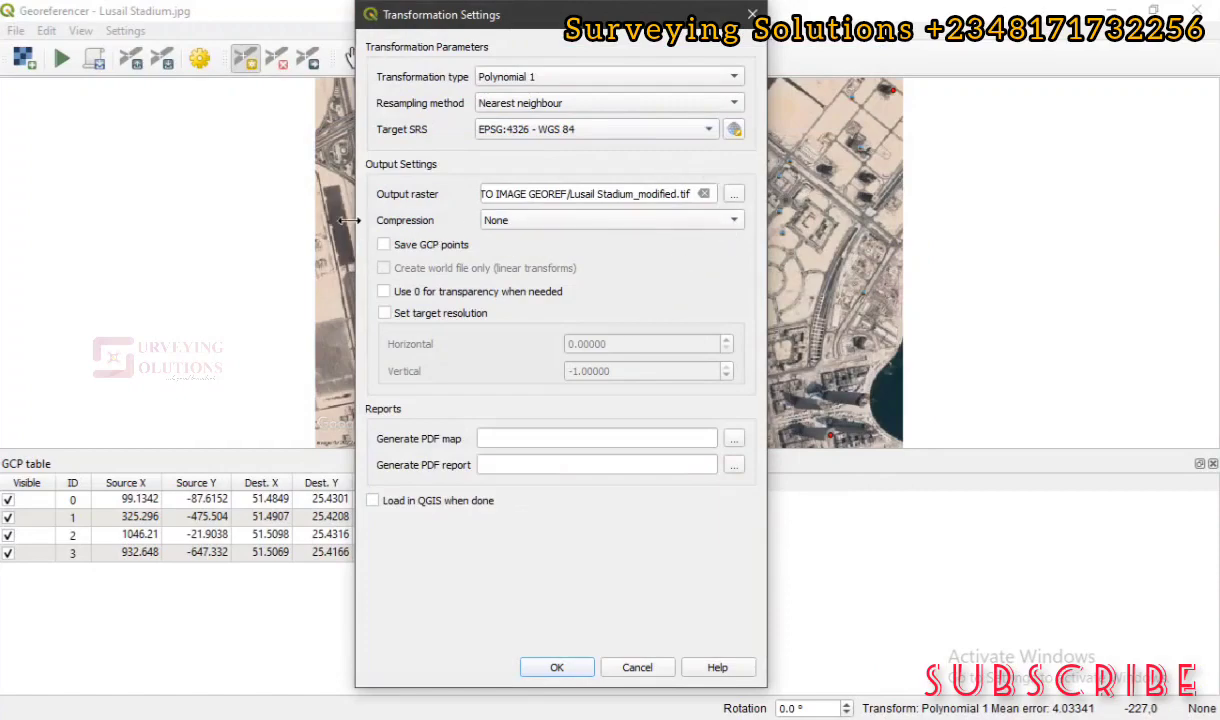
# - Name the output raster Lusail Stadium_GEOREF as a TIF in the IMAGE TO IMAGE GEOREF folder and accept the transformation settings
pyautogui.click(733, 194)
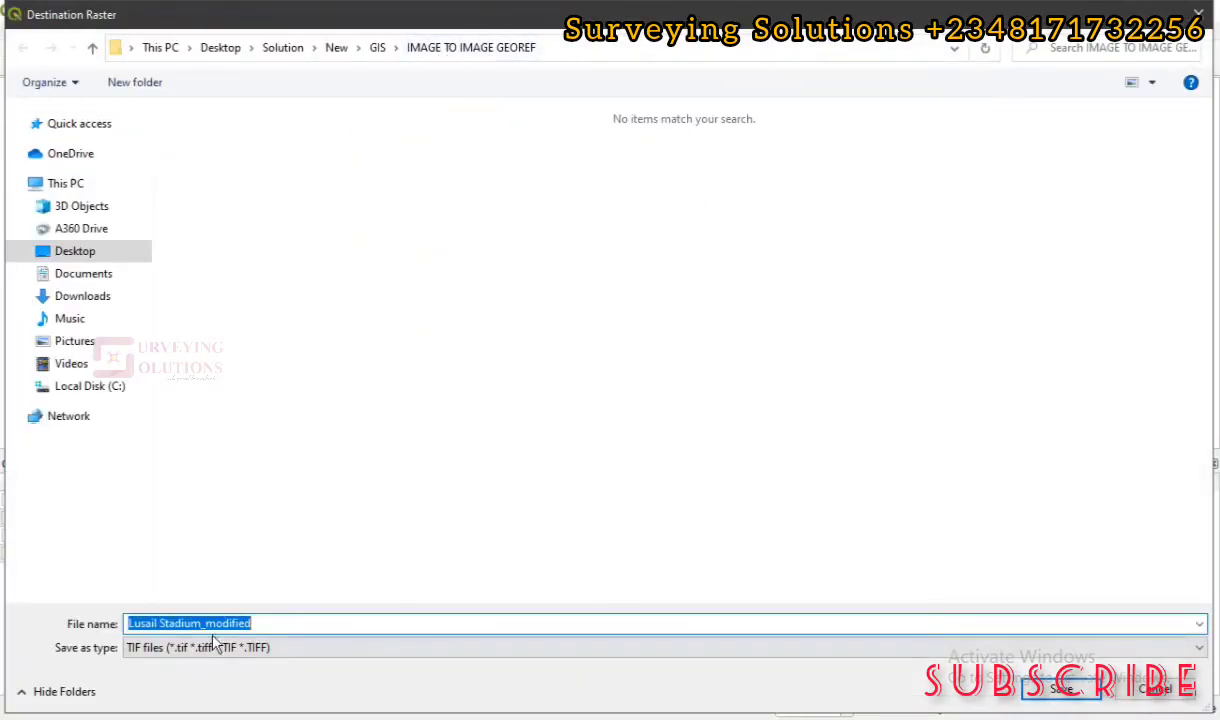
pyautogui.moveTo(205, 628); pyautogui.dragTo(263, 622)
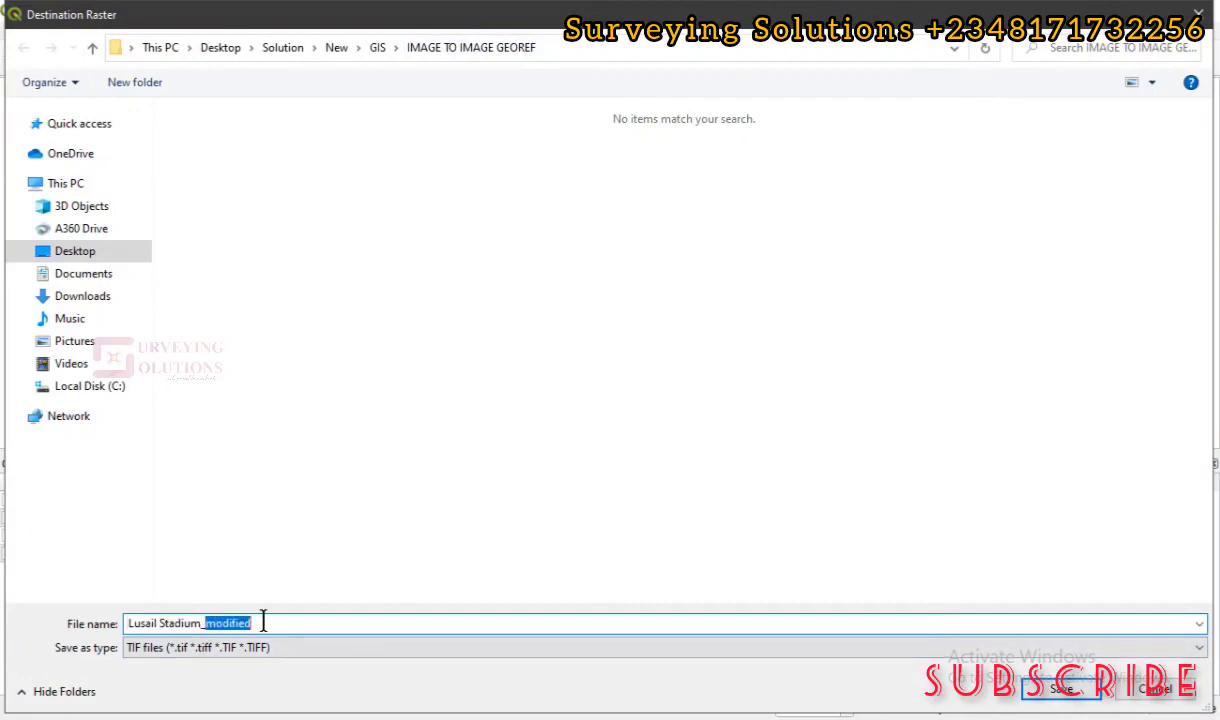
pyautogui.write('GEOREF')
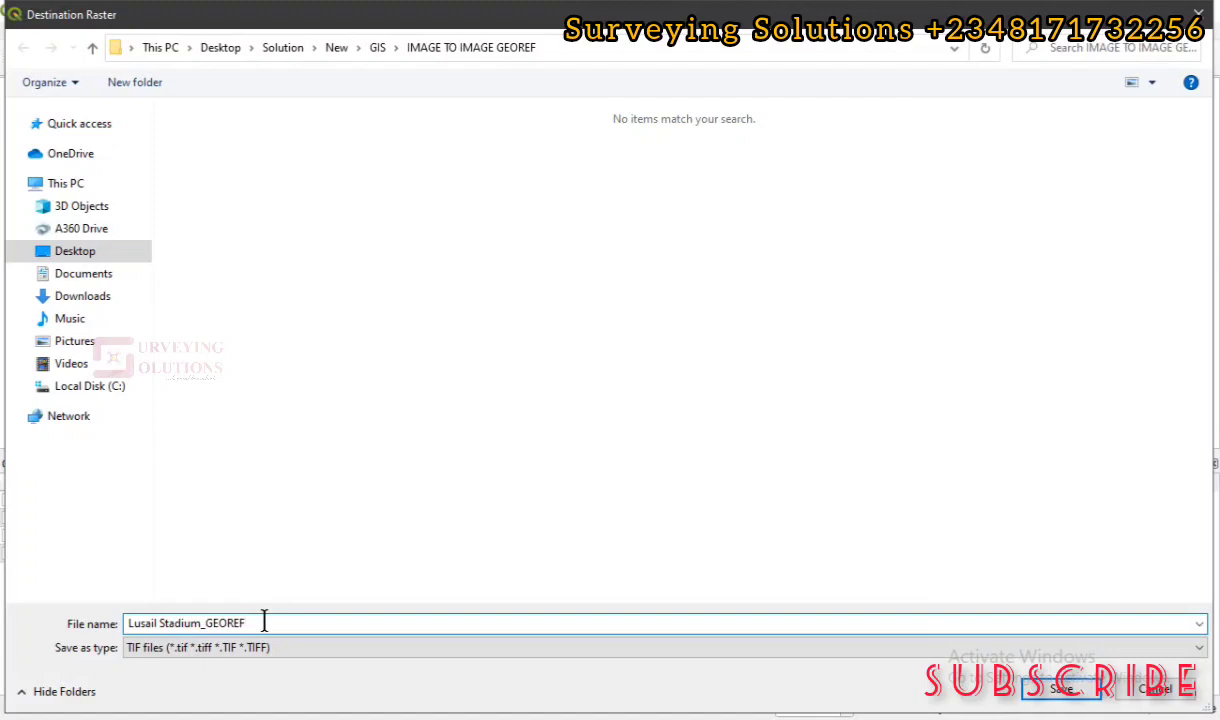
pyautogui.click(1083, 695)
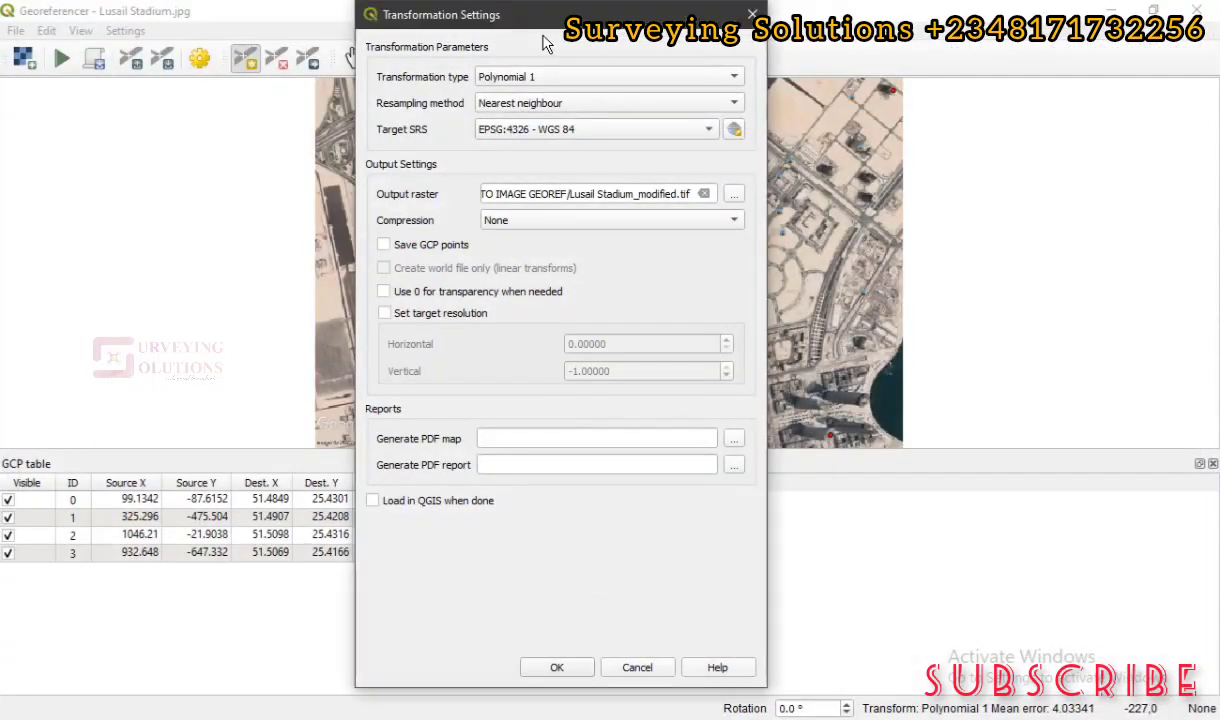
pyautogui.click(556, 667)
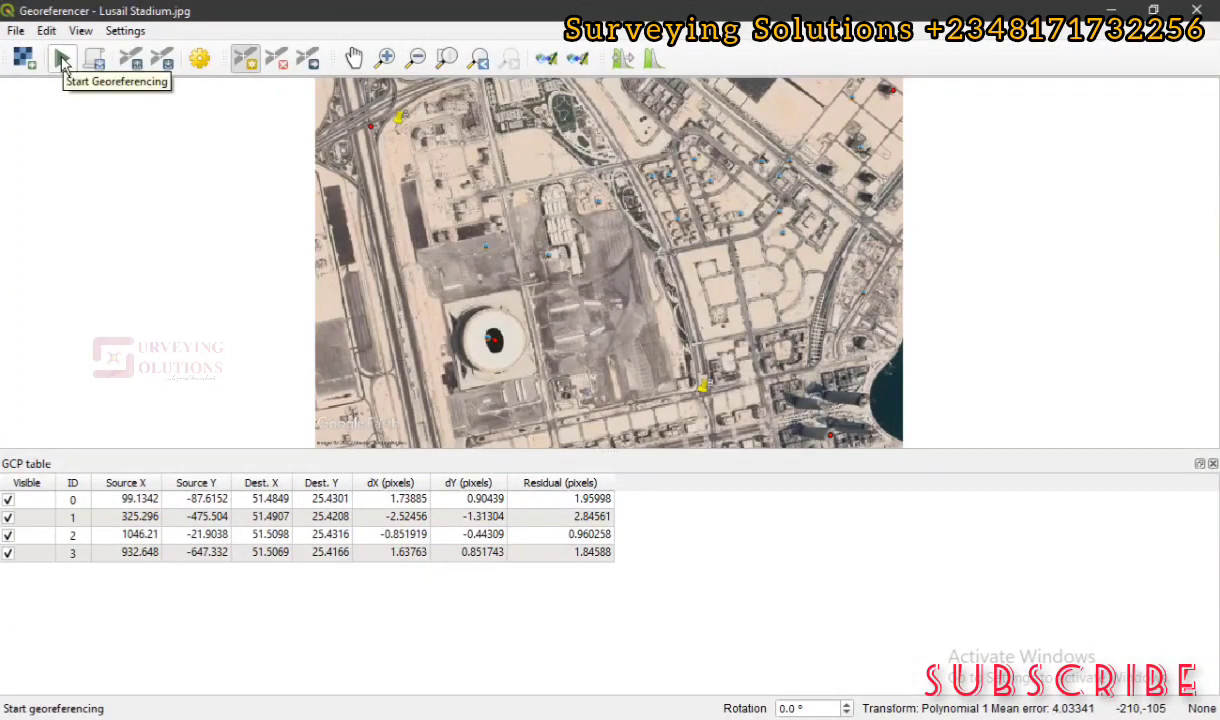
# - Run the georeferencing and close the Georeferencer, discarding the GCP points
pyautogui.click(61, 60)
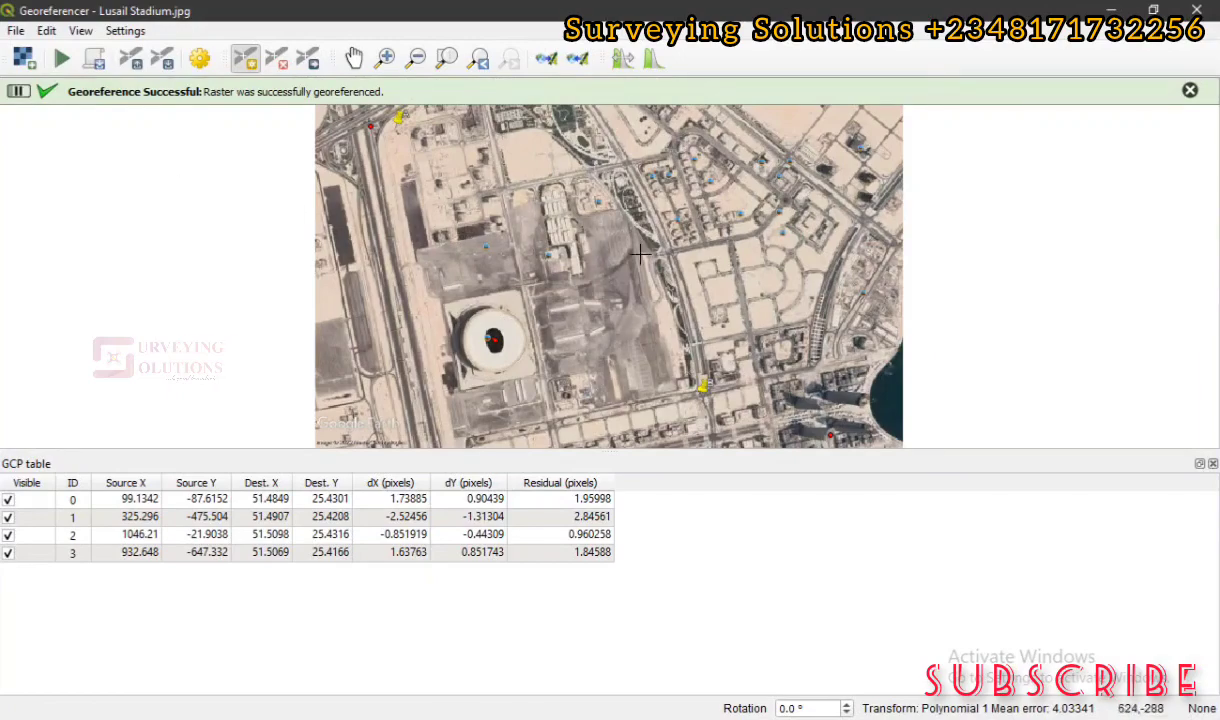
pyautogui.click(1196, 10)
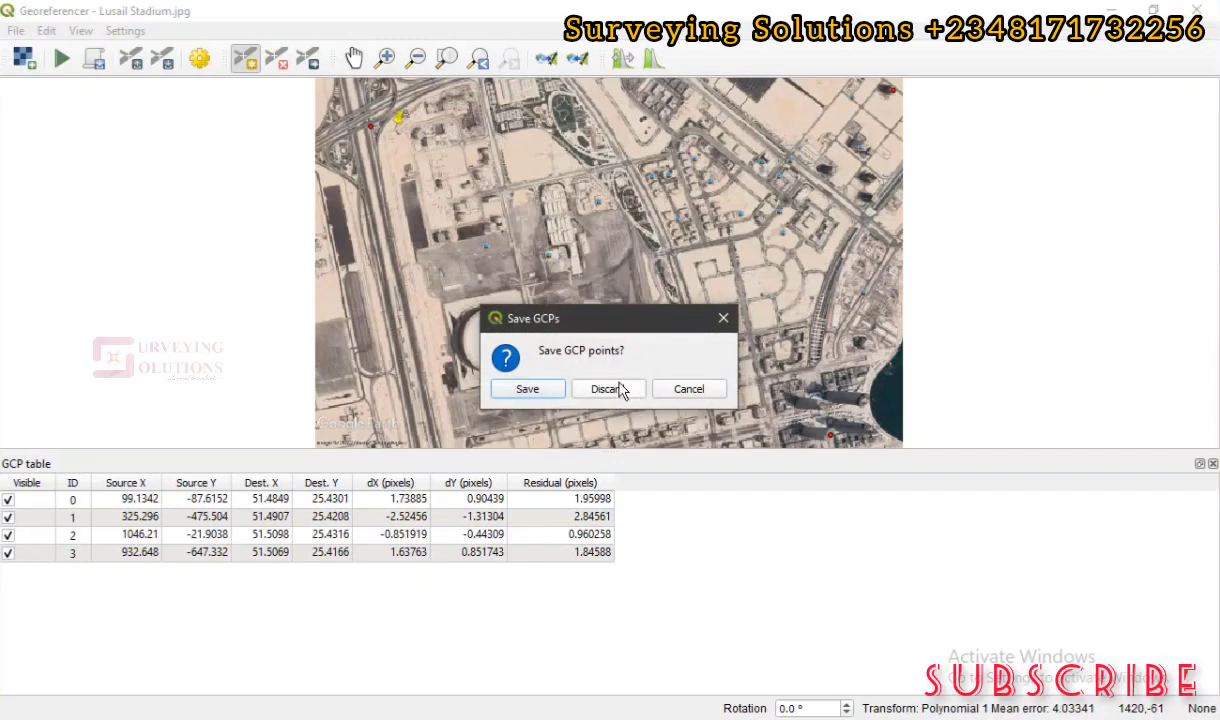
pyautogui.click(618, 389)
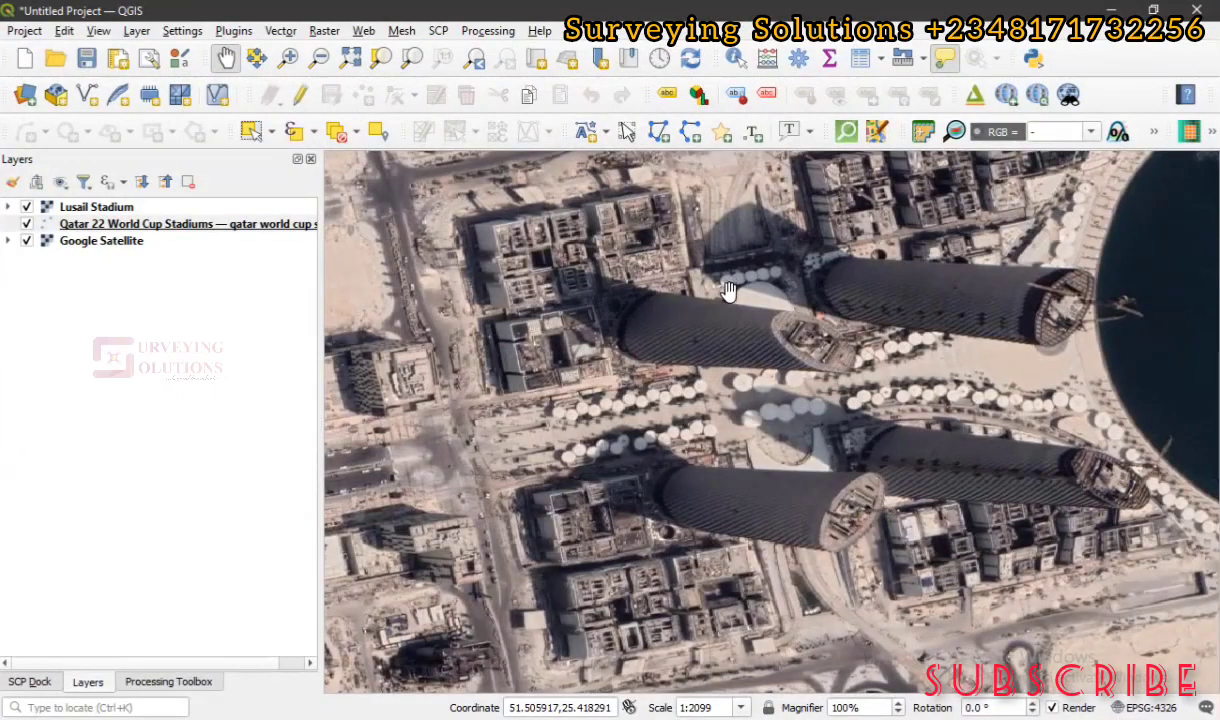
# - Add the raster file Lusail Stadium_GEOREF.tif from the IMAGE TO IMAGE GEOREF folder to the project as a layer
pyautogui.scroll(-2, 728, 298)
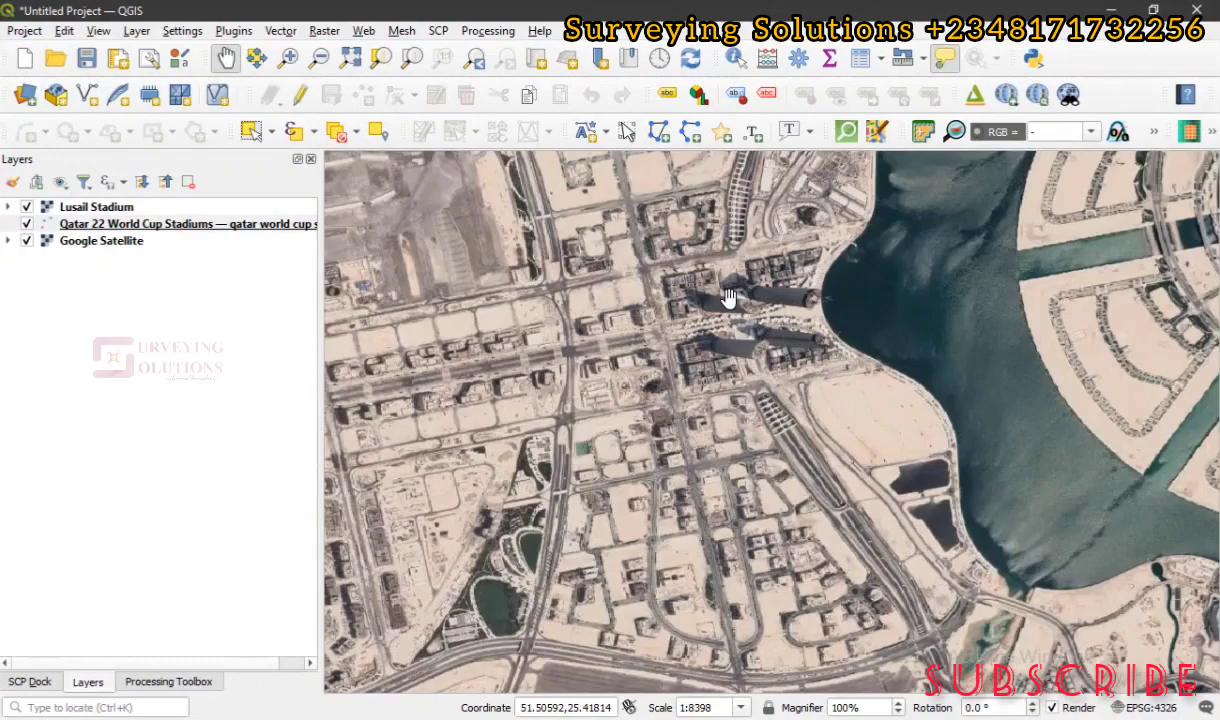
pyautogui.scroll(-1, 728, 298)
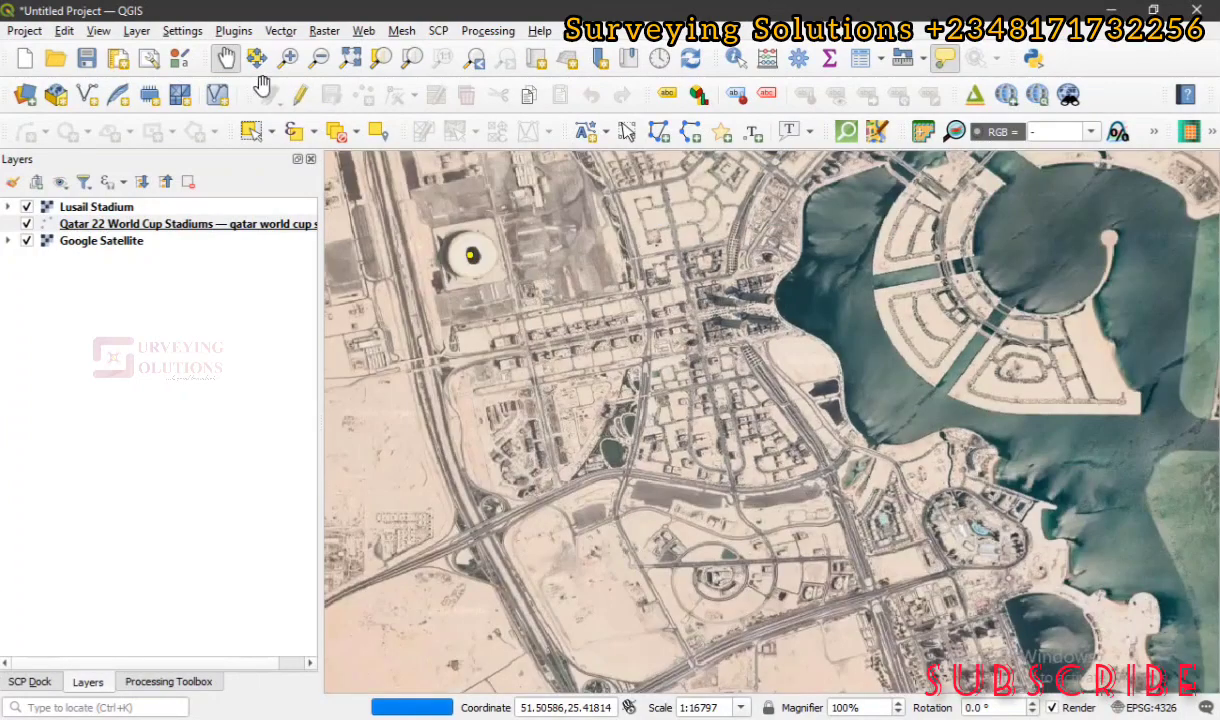
pyautogui.click(137, 31)
pyautogui.moveTo(212, 80)
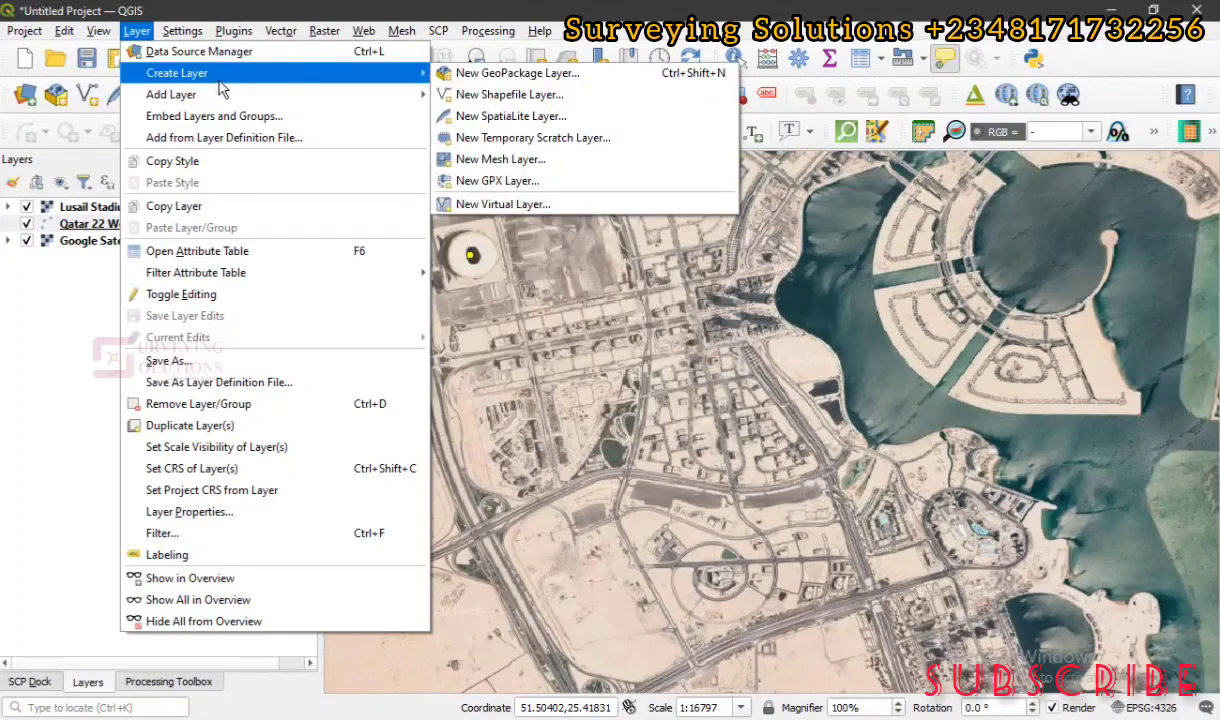
pyautogui.moveTo(264, 98)
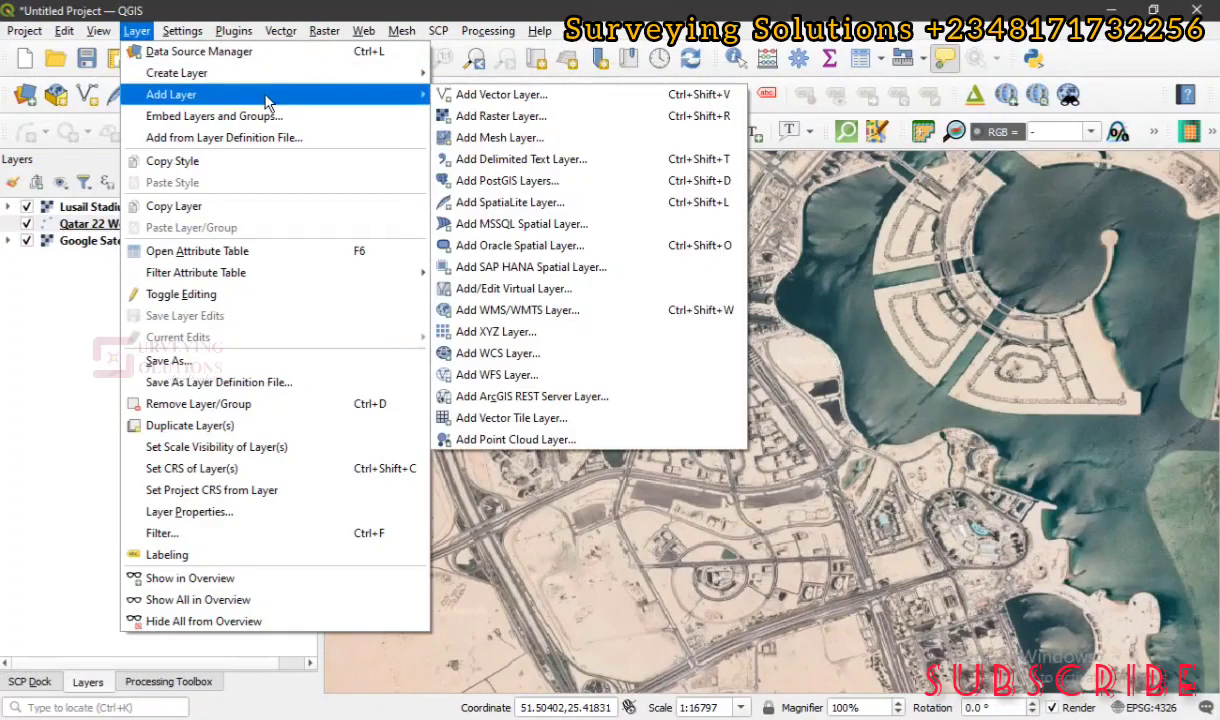
pyautogui.click(572, 116)
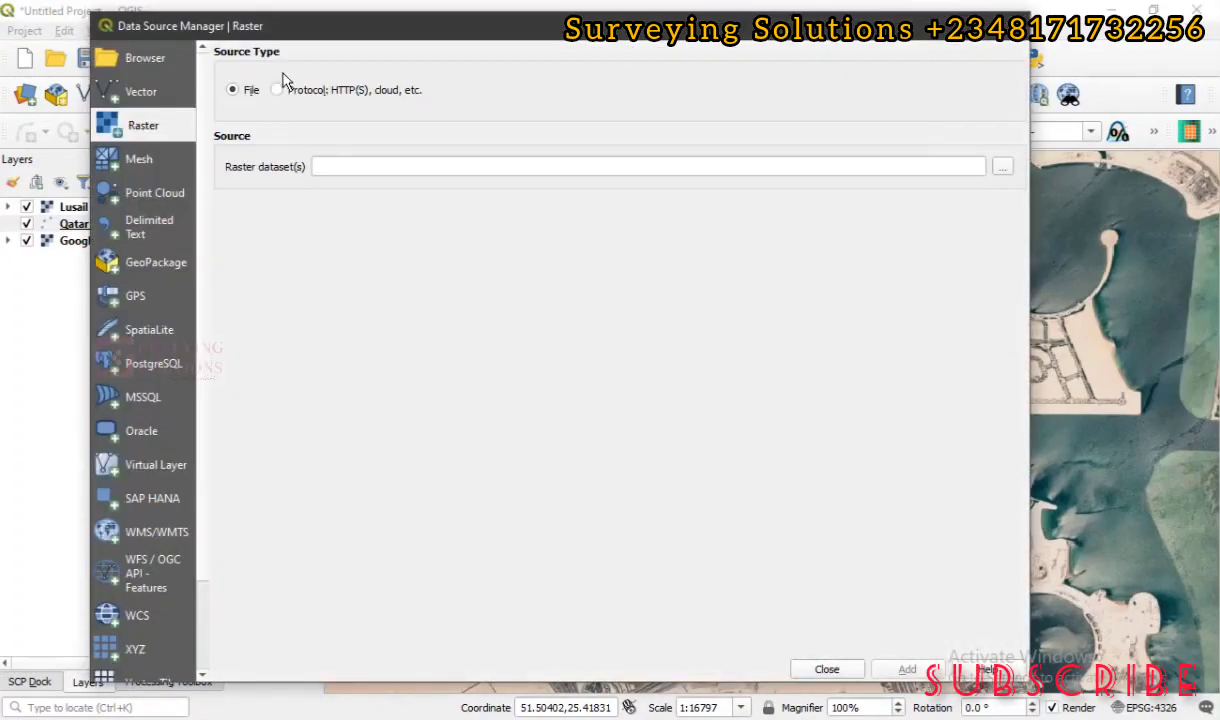
pyautogui.click(1002, 169)
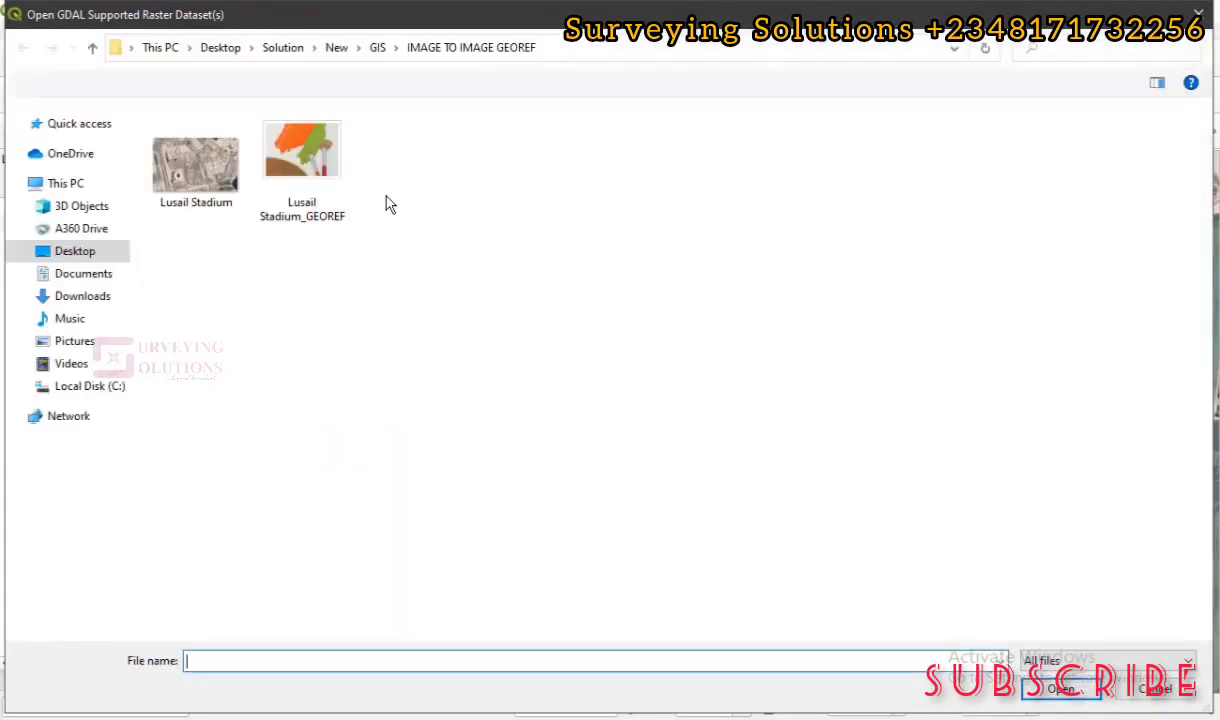
pyautogui.click(301, 151)
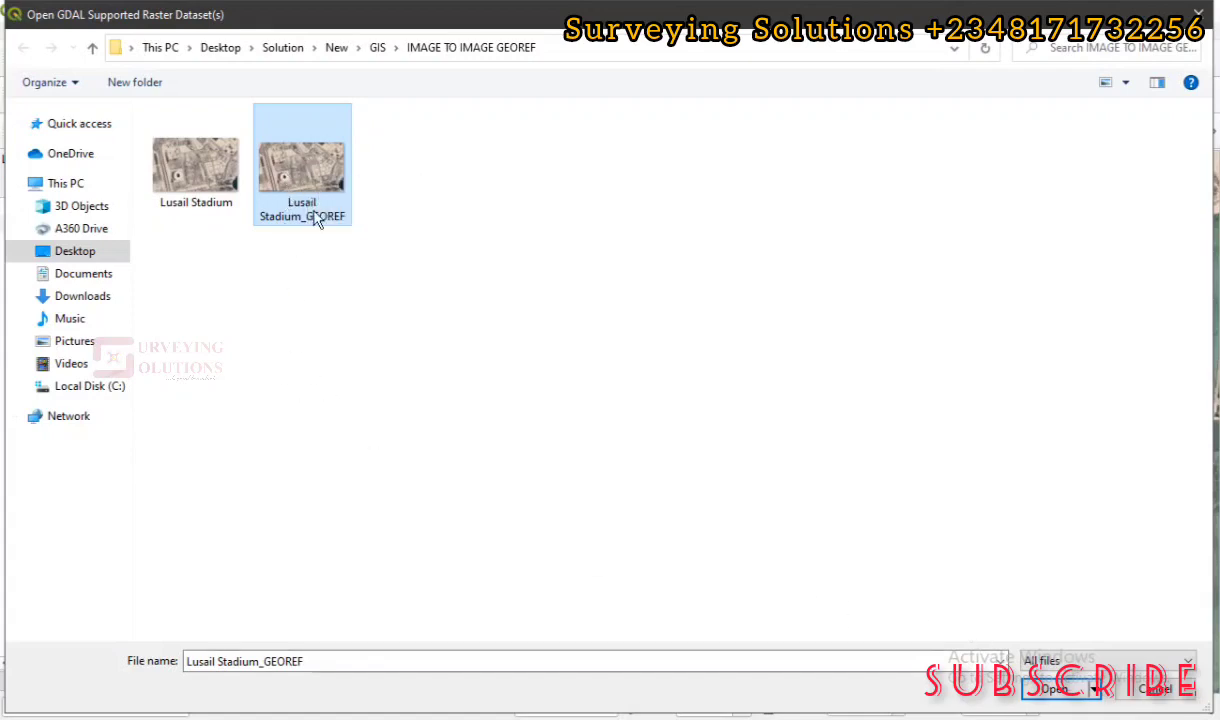
pyautogui.click(1058, 690)
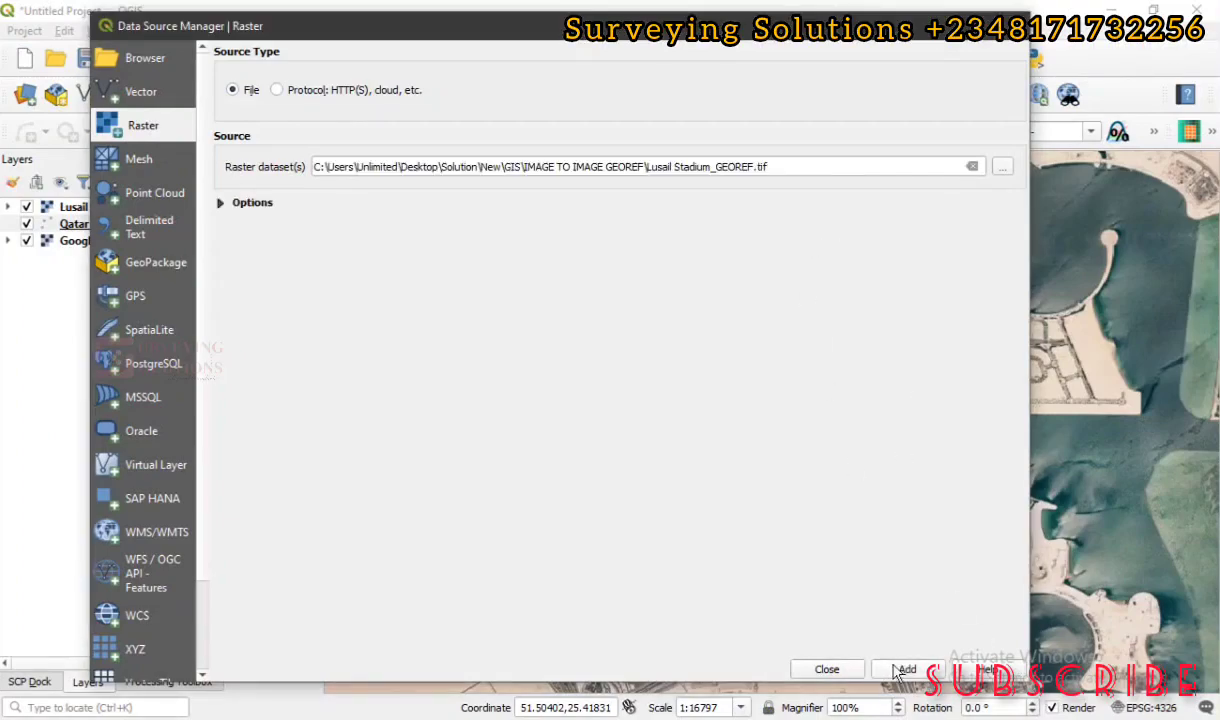
pyautogui.click(897, 672)
pyautogui.click(826, 669)
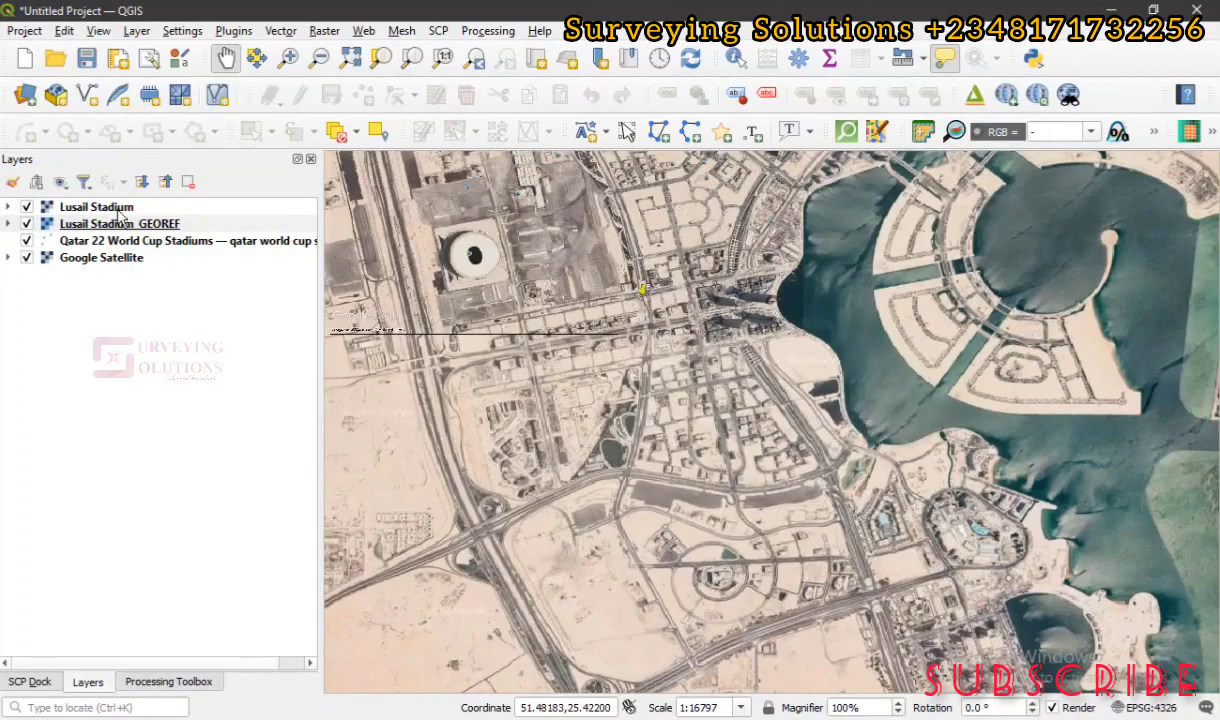
# - Zoom to the extent of the Lusail Stadium_GEOREF layer and toggle its visibility to compare its alignment with the satellite imagery
pyautogui.click(172, 226)
pyautogui.rightClick(172, 226)
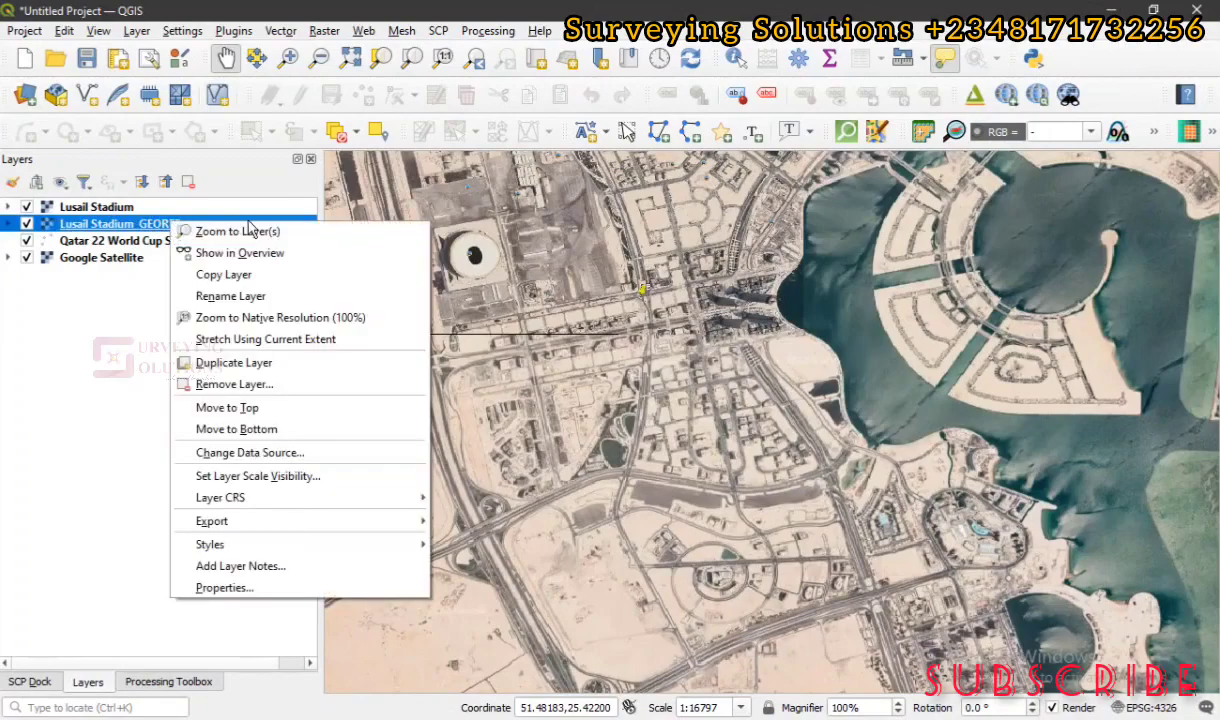
pyautogui.click(258, 234)
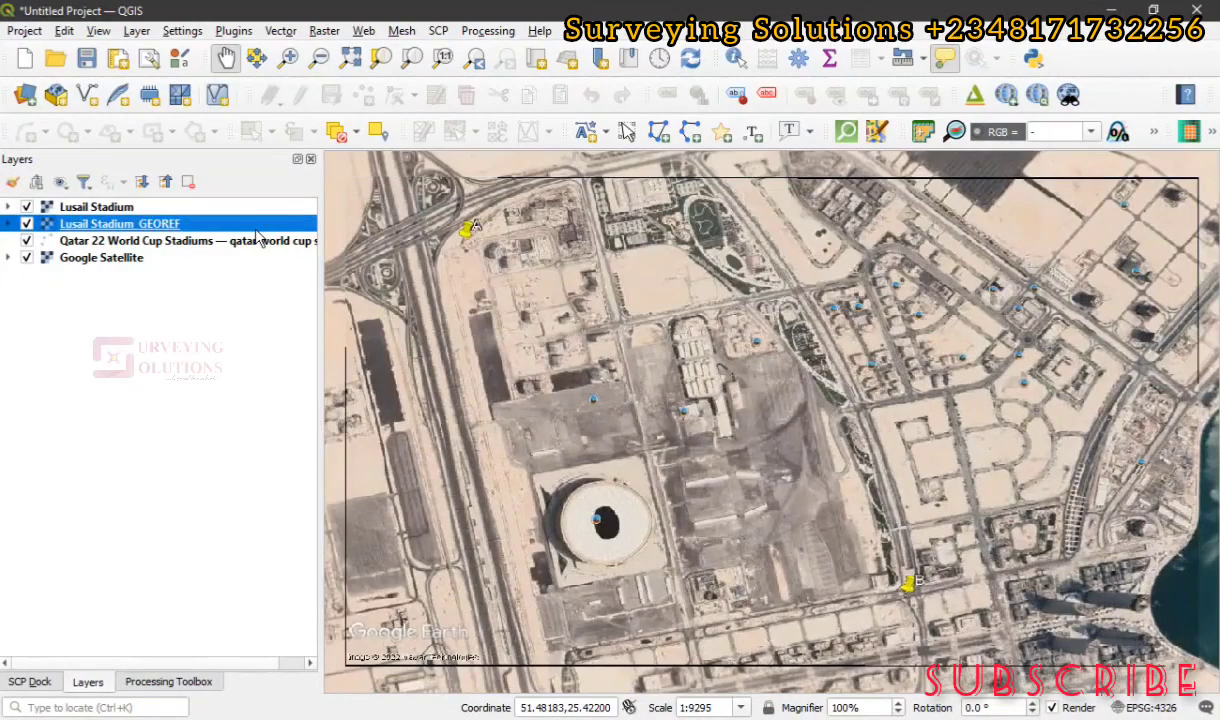
pyautogui.click(27, 225)
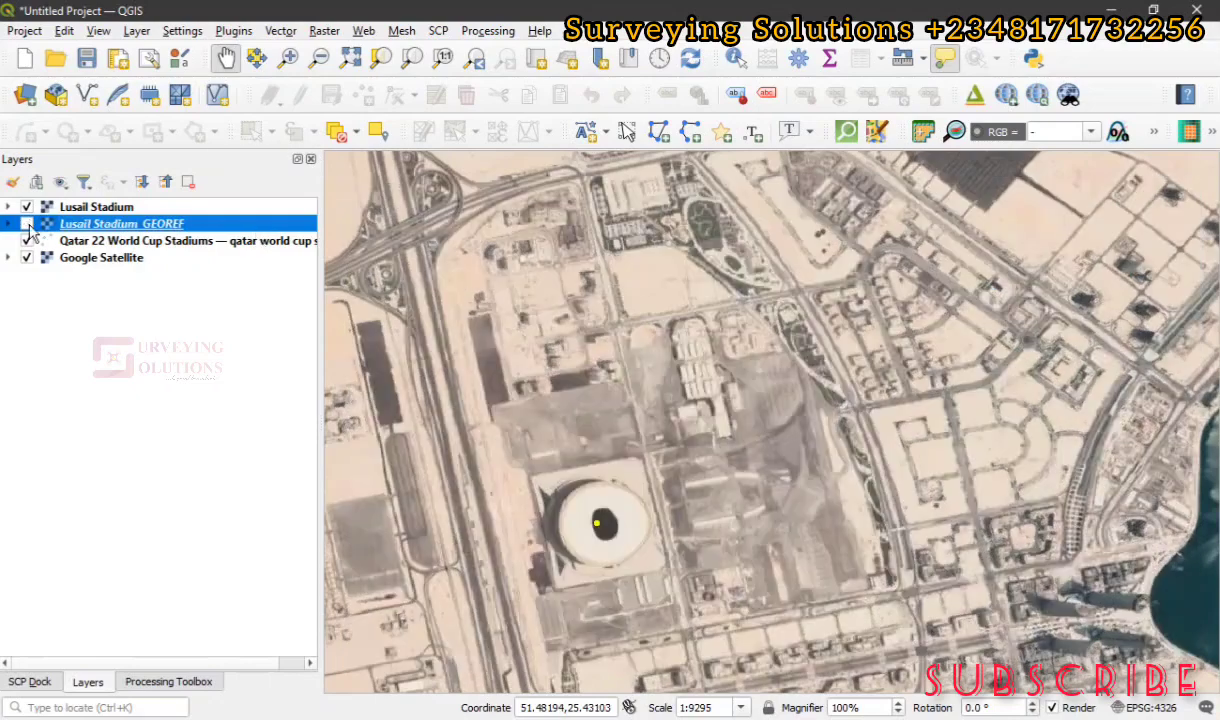
pyautogui.click(27, 225)
pyautogui.click(27, 225)
pyautogui.click(27, 225)
pyautogui.click(27, 225)
# - Hide the original Lusail Stadium layer and show the Lusail Stadium_GEOREF layer
pyautogui.moveTo(656, 231); pyautogui.dragTo(642, 282)
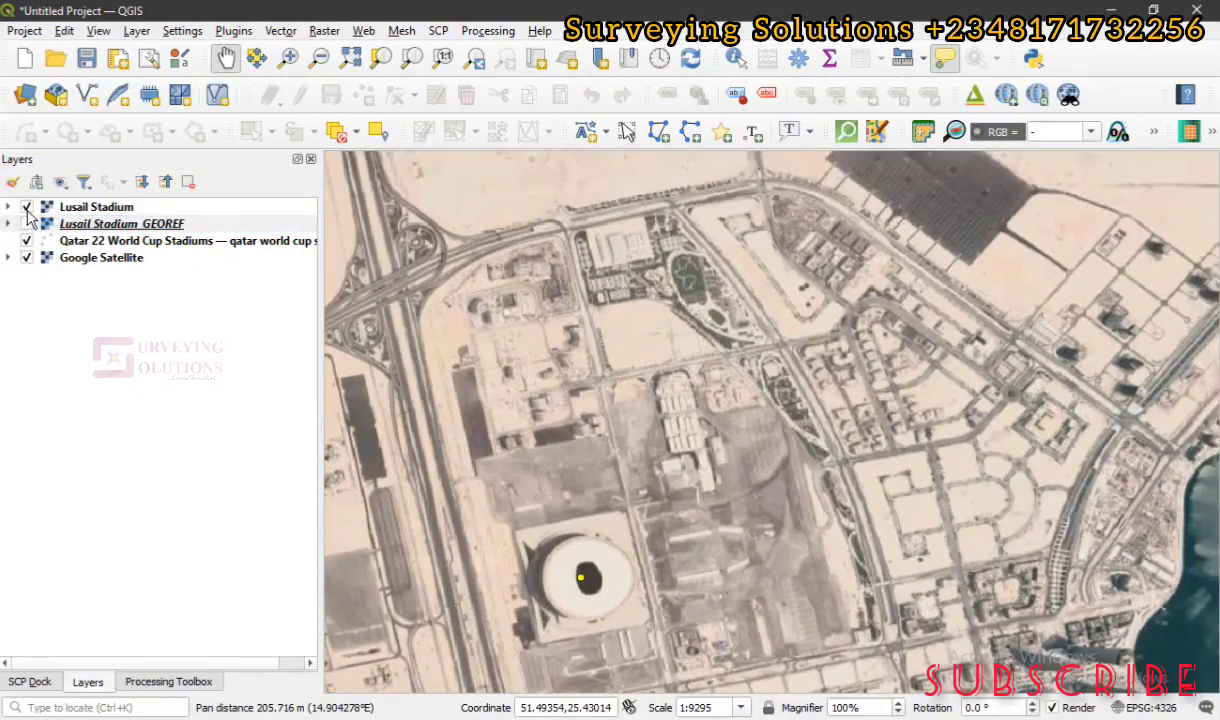
pyautogui.click(27, 207)
pyautogui.click(27, 225)
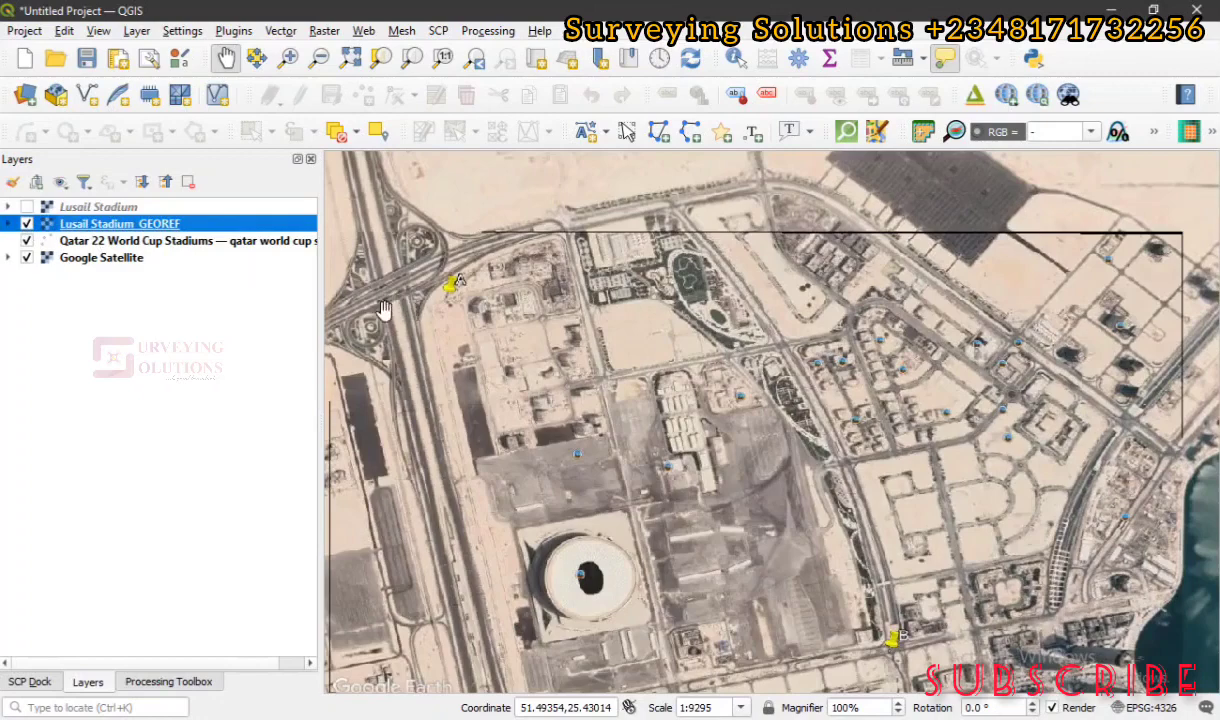
# - Examine the full georeferenced image with the Google Satellite layer hidden, and show the satellite layer again
pyautogui.click(26, 258)
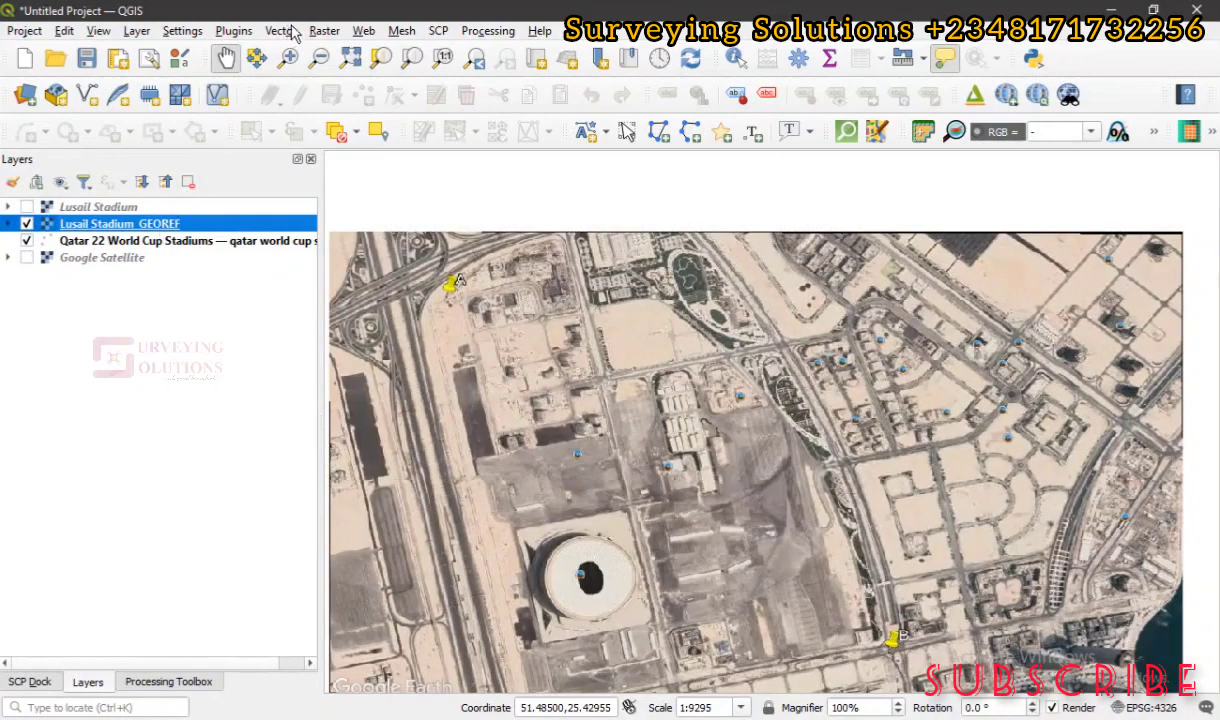
pyautogui.click(386, 60)
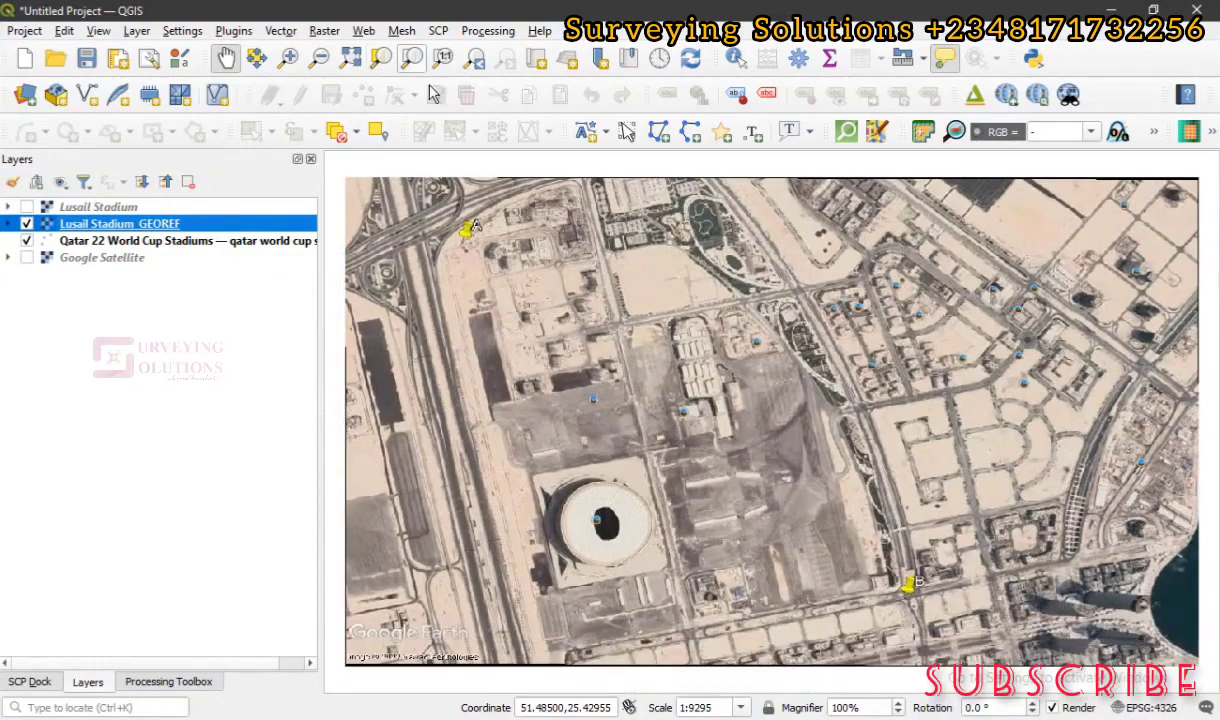
pyautogui.click(26, 258)
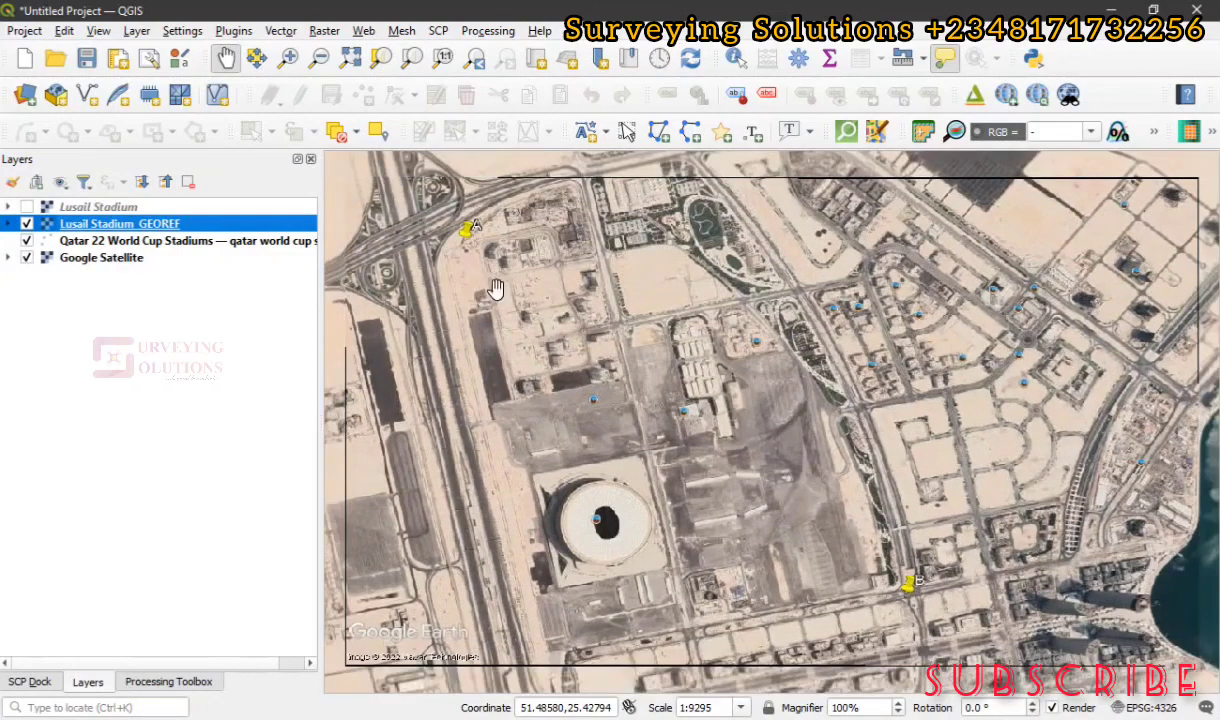